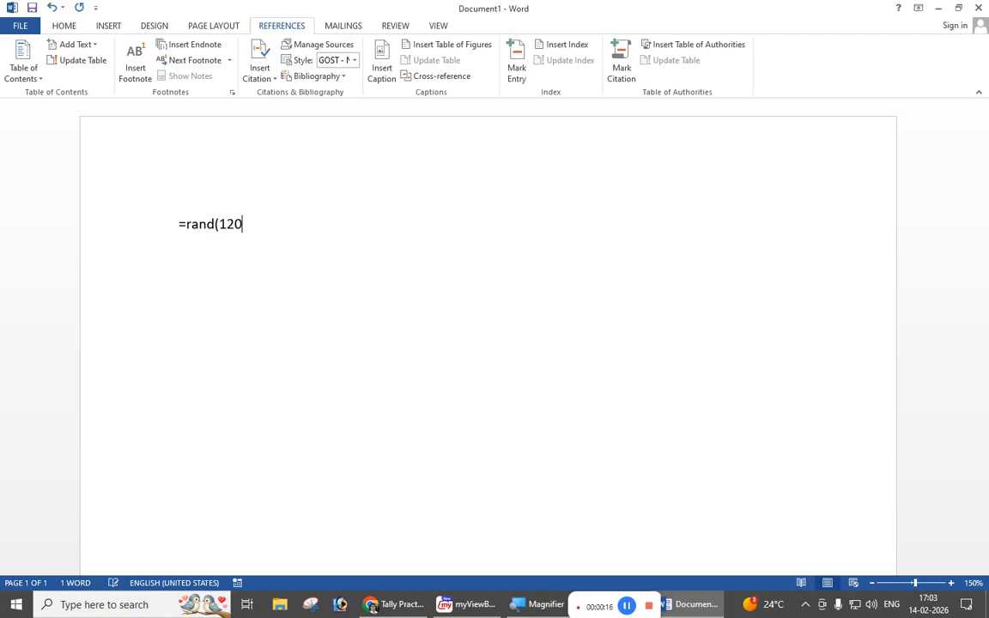
# Step: Generate placeholder paragraphs from the =rand(120) formula and return to the beginning of the document
pyautogui.press('Return')
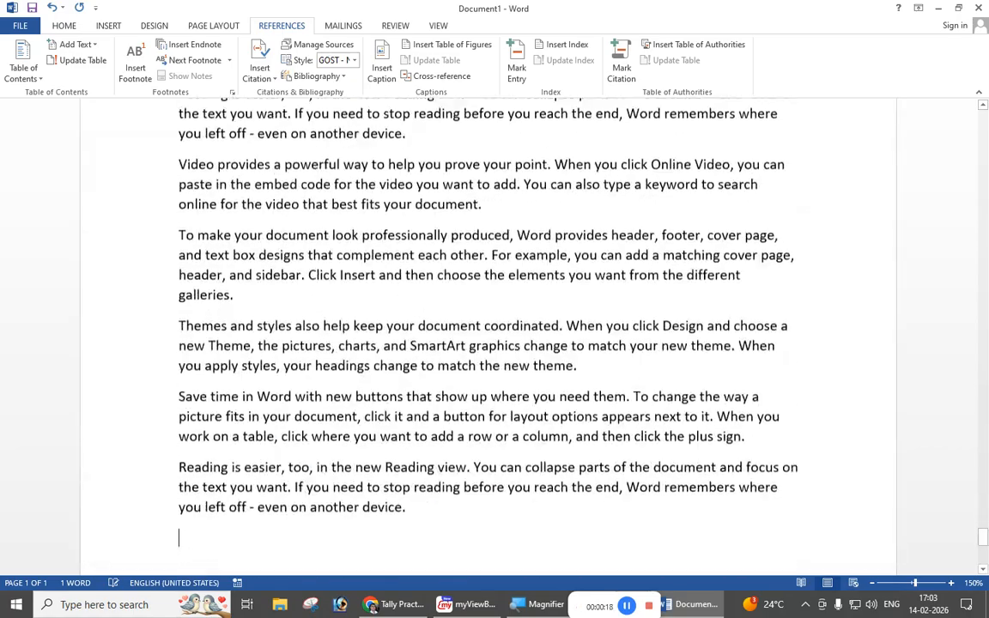
pyautogui.scroll(5, 456, 255)
pyautogui.scroll(10, 790, 397)
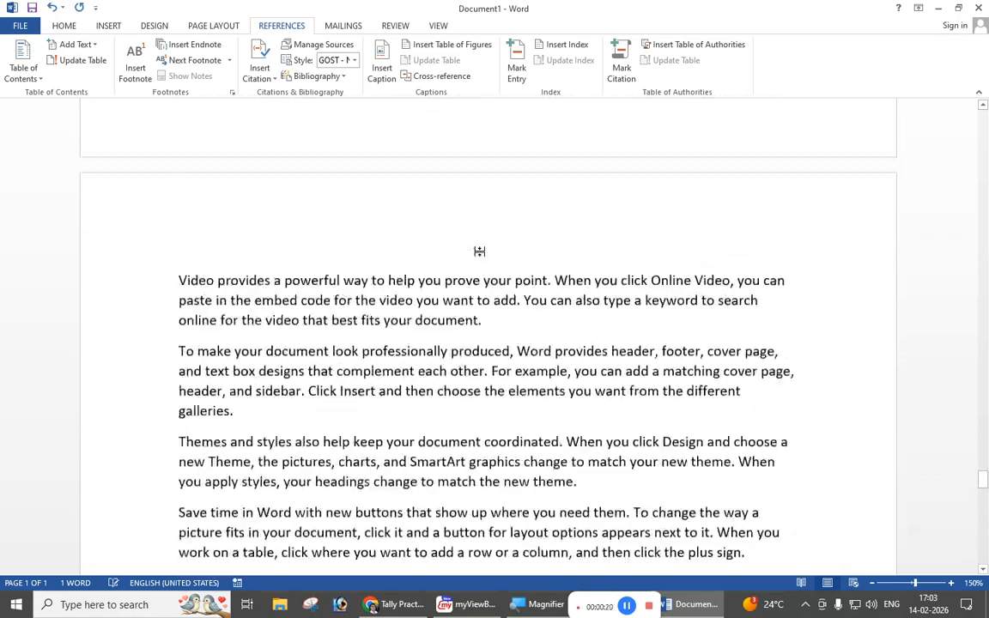
pyautogui.moveTo(983, 464); pyautogui.dragTo(983, 111)
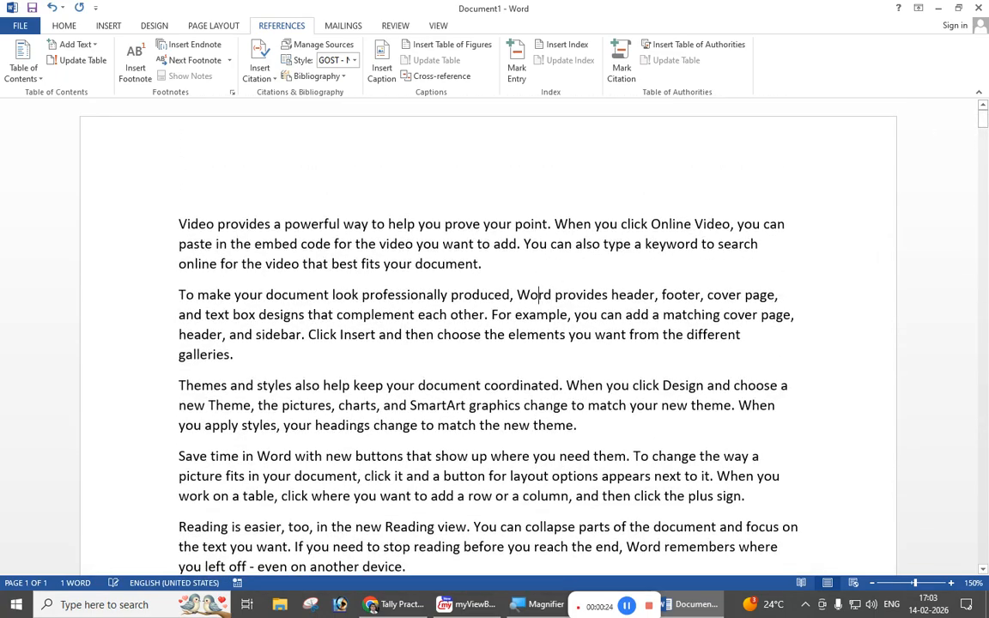
# Step: Justify all of the document's text
pyautogui.hotkey('ctrl', 'a')
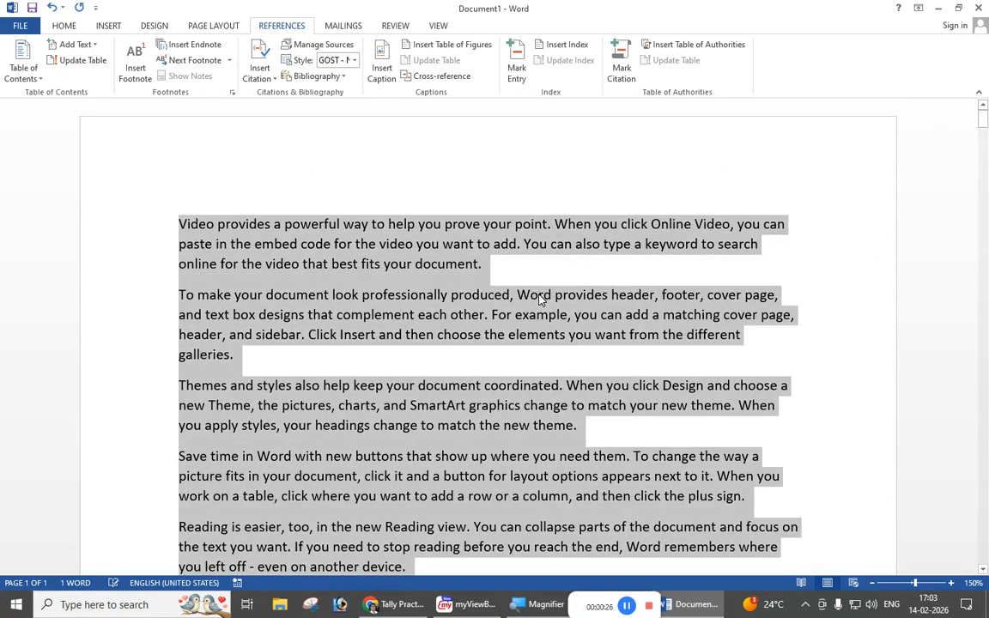
pyautogui.hotkey('ctrl', 'j')
pyautogui.click(497, 335)
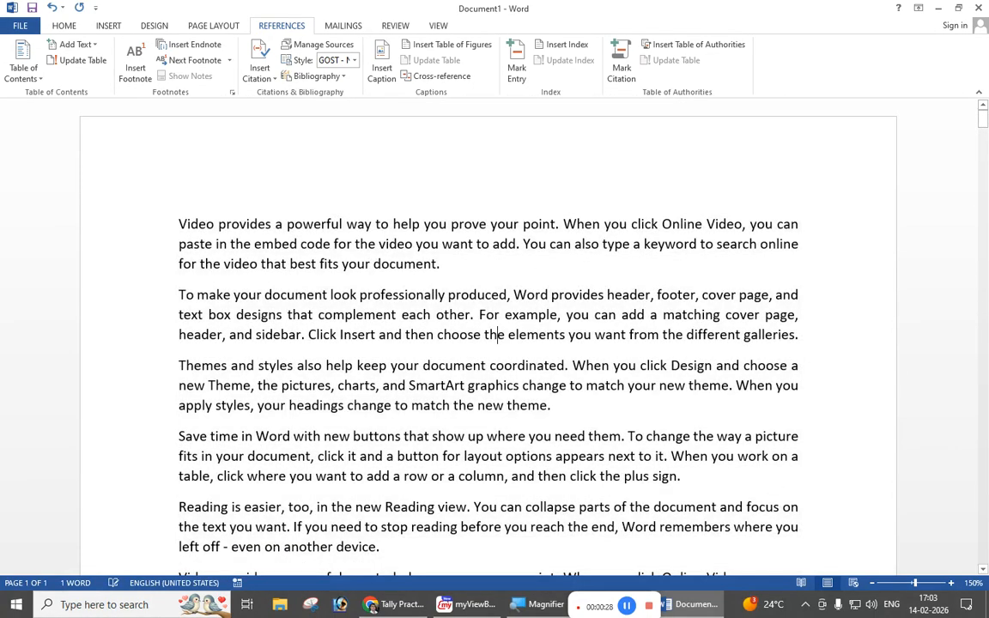
pyautogui.click(65, 27)
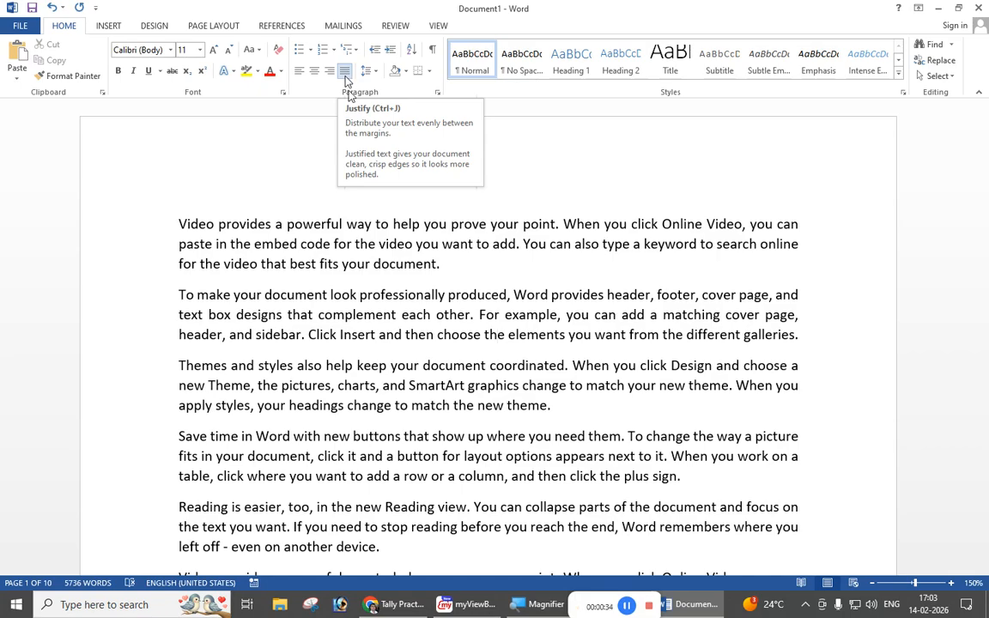
pyautogui.click(282, 27)
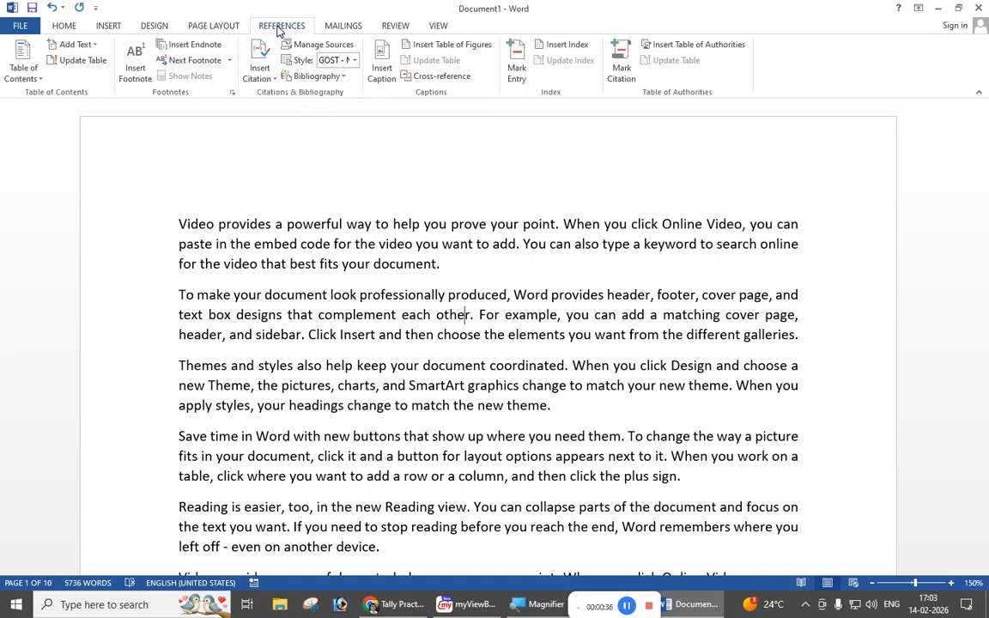
pyautogui.click(380, 69)
pyautogui.moveTo(455, 216); pyautogui.dragTo(374, 240)
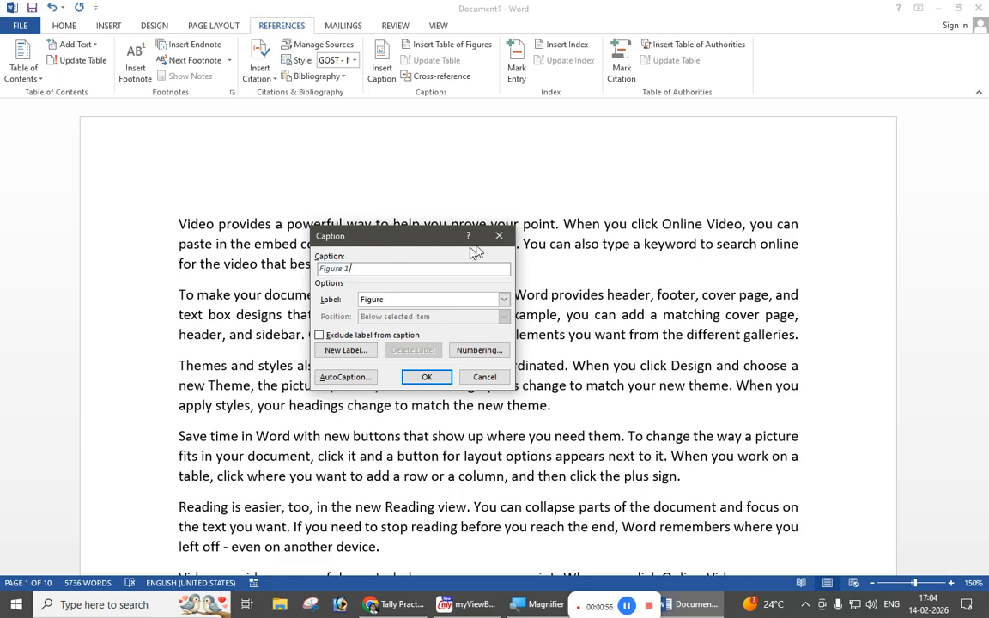
pyautogui.click(498, 235)
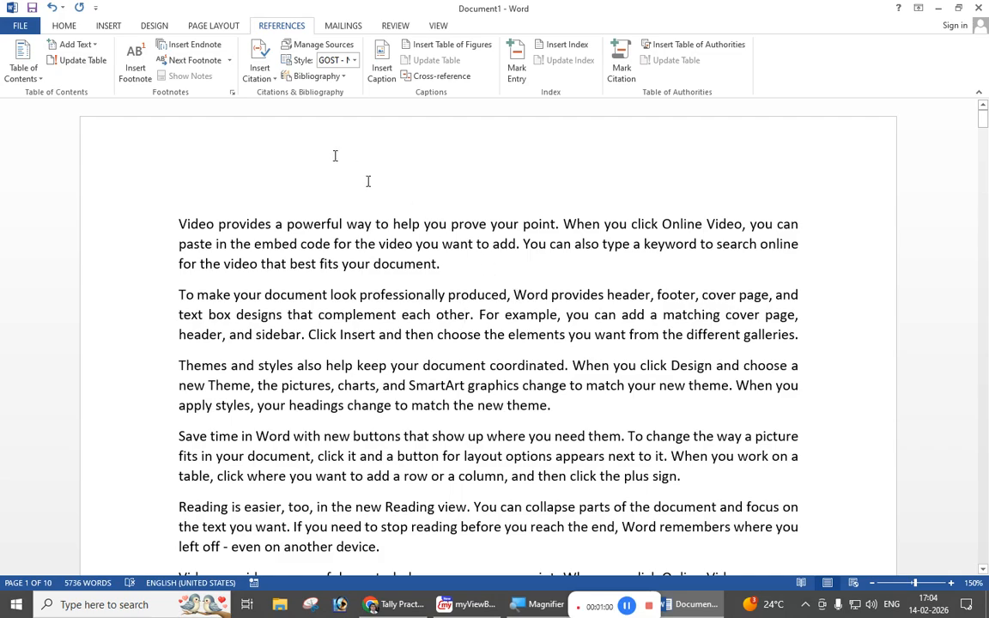
pyautogui.click(115, 28)
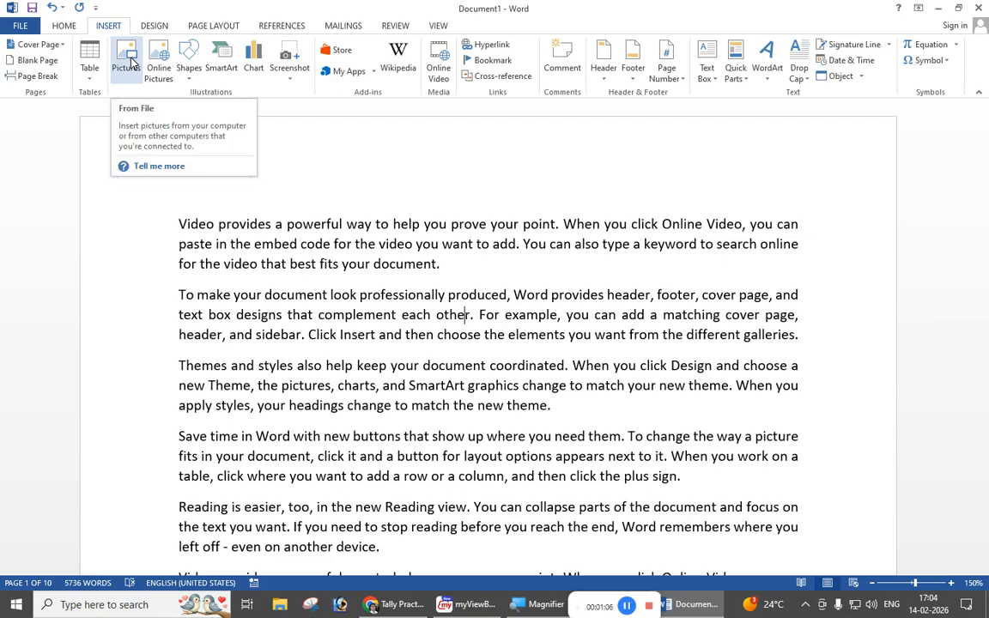
pyautogui.click(130, 60)
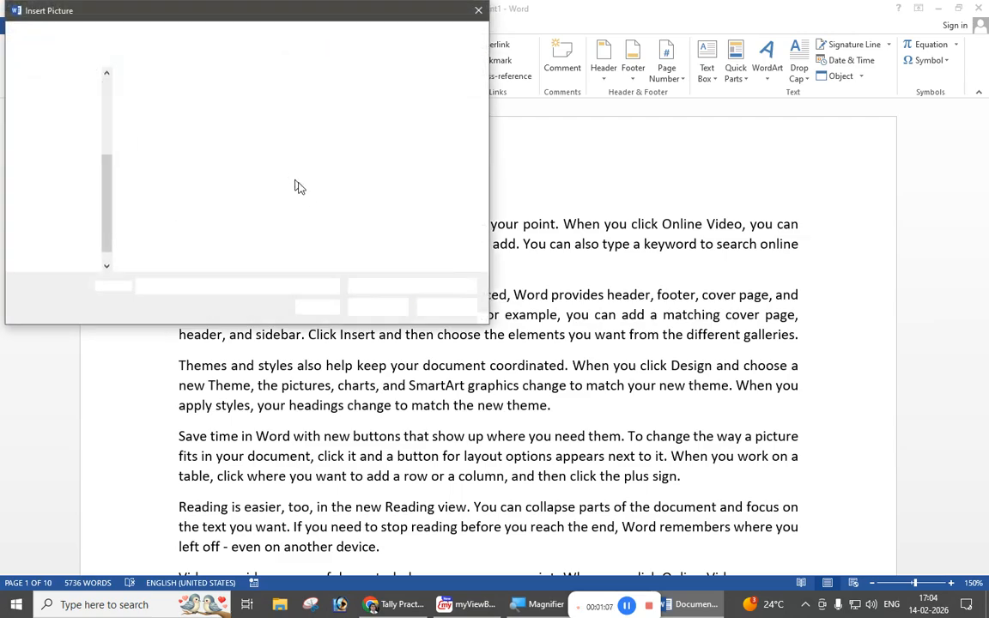
pyautogui.click(73, 139)
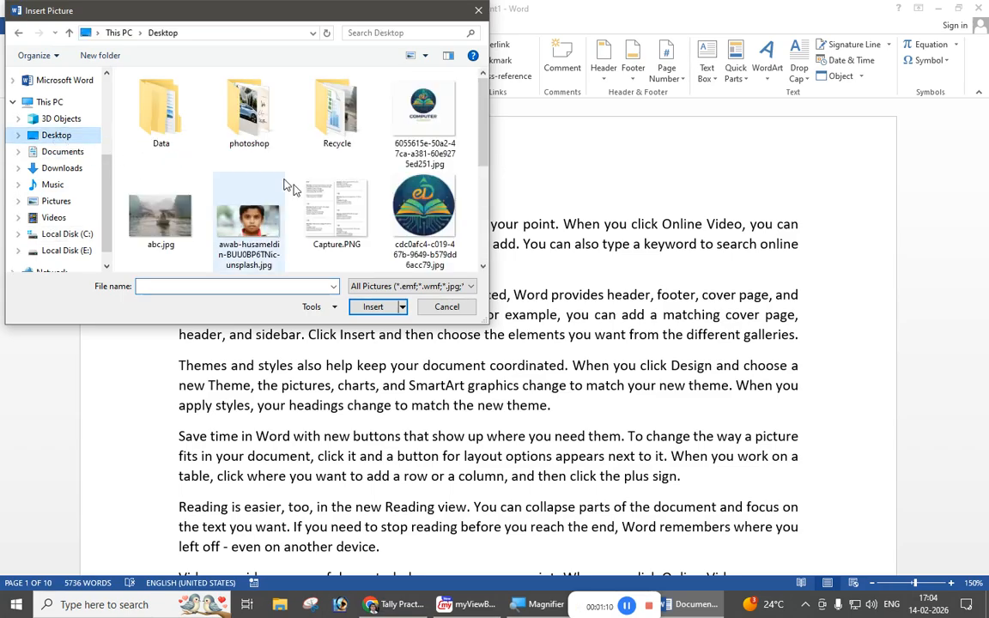
pyautogui.scroll(-3, 319, 208)
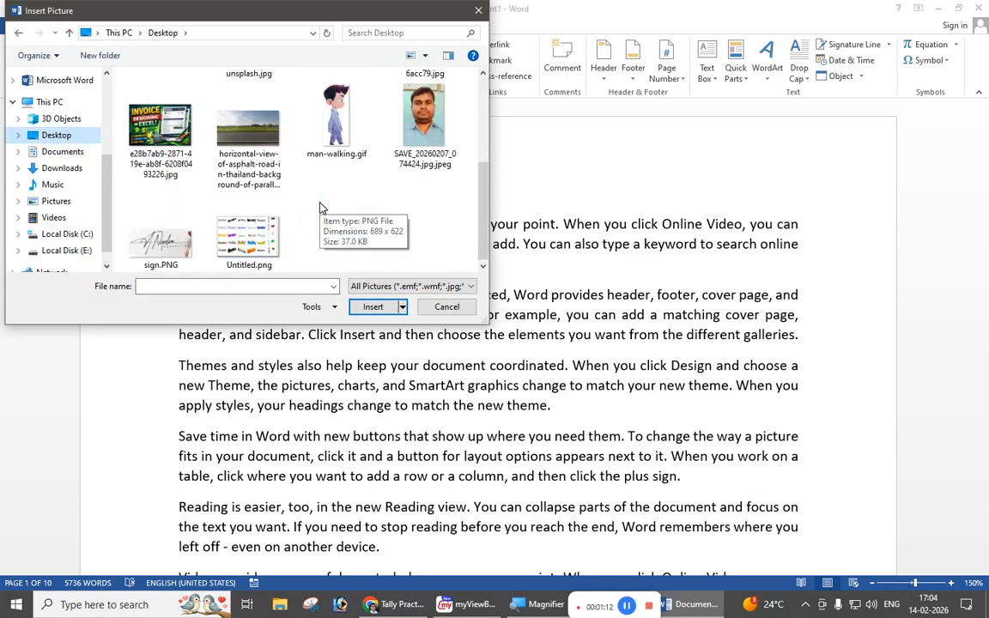
pyautogui.scroll(3, 324, 208)
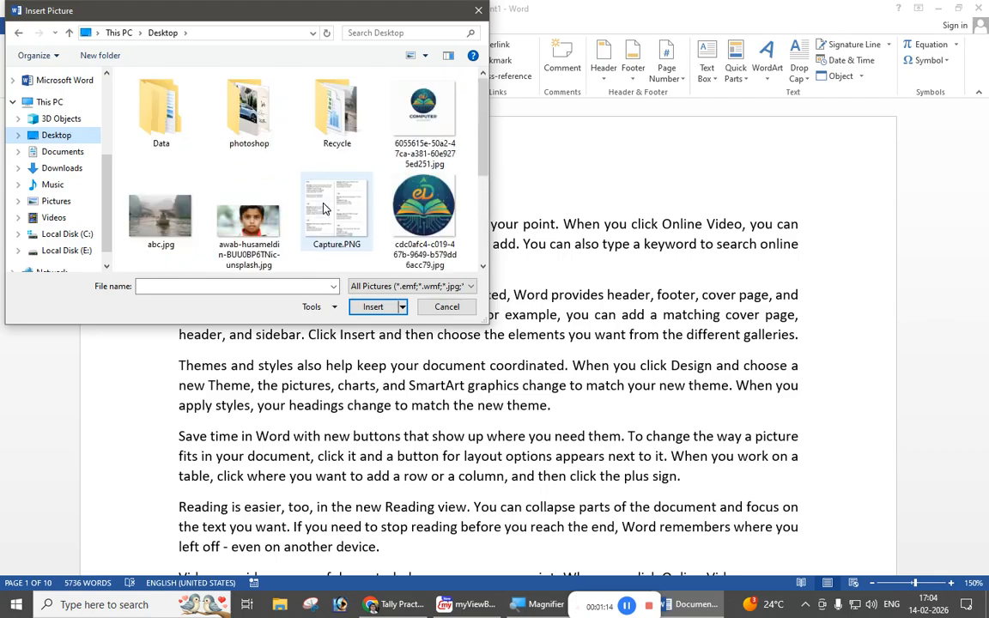
pyautogui.doubleClick(249, 107)
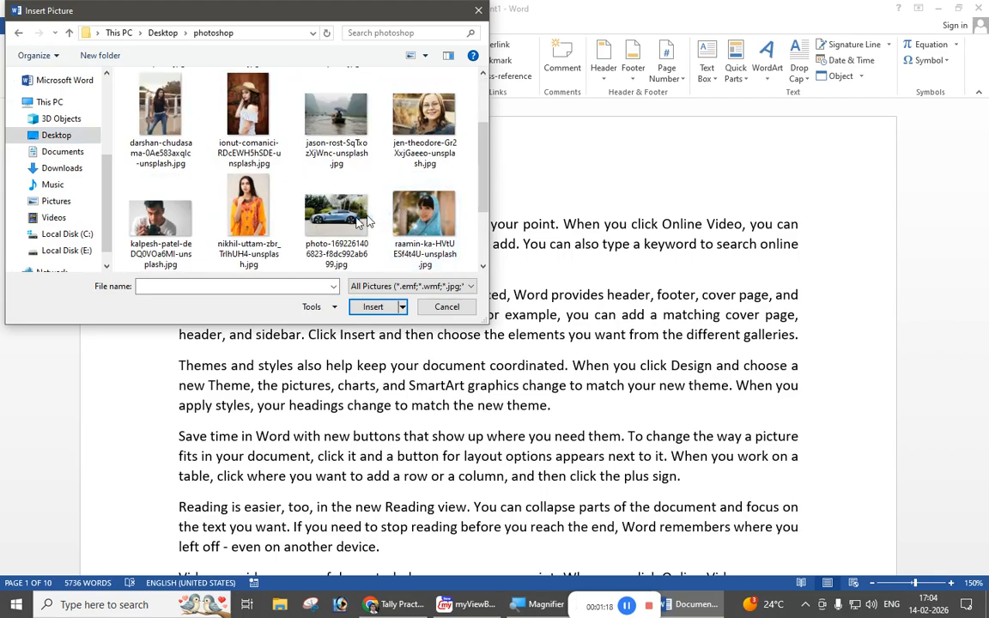
pyautogui.click(305, 206)
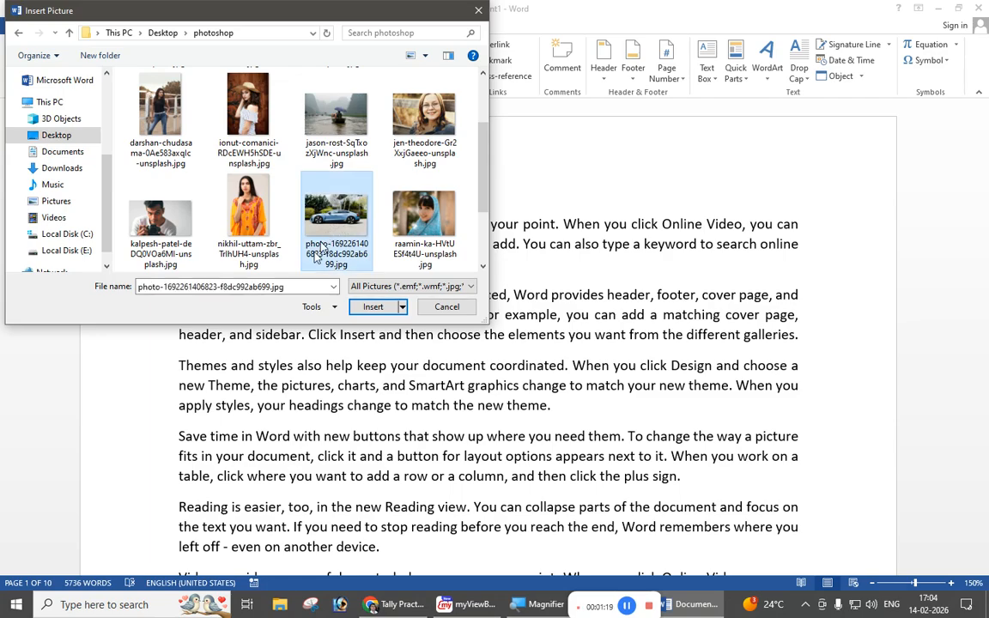
pyautogui.click(372, 307)
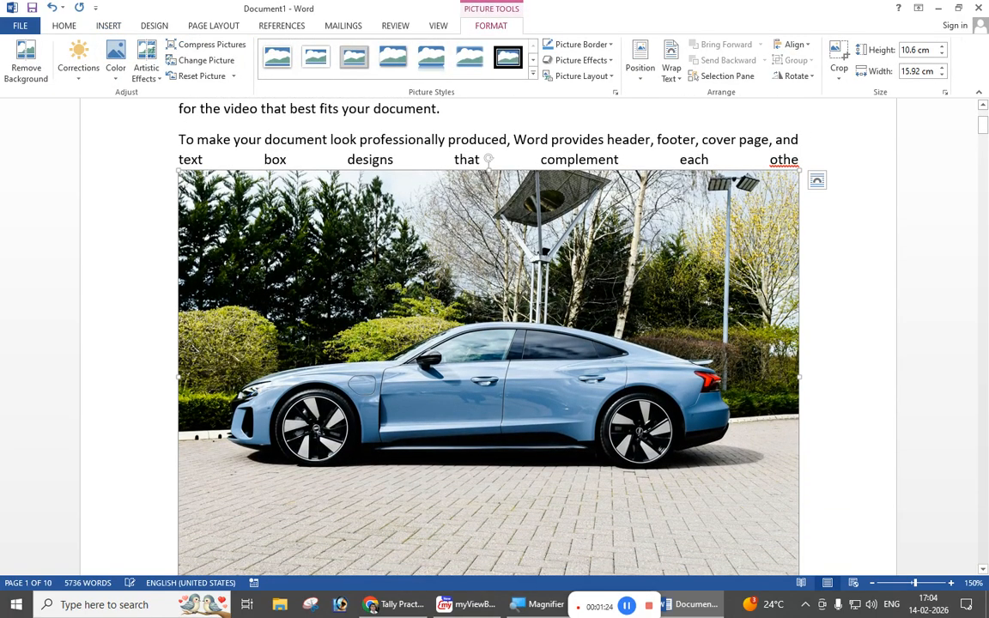
# Step: Shrink the car picture to about 4.38 cm high by 6.57 cm wide and apply the top-center position with text wrapping
pyautogui.moveTo(178, 171); pyautogui.dragTo(542, 413)
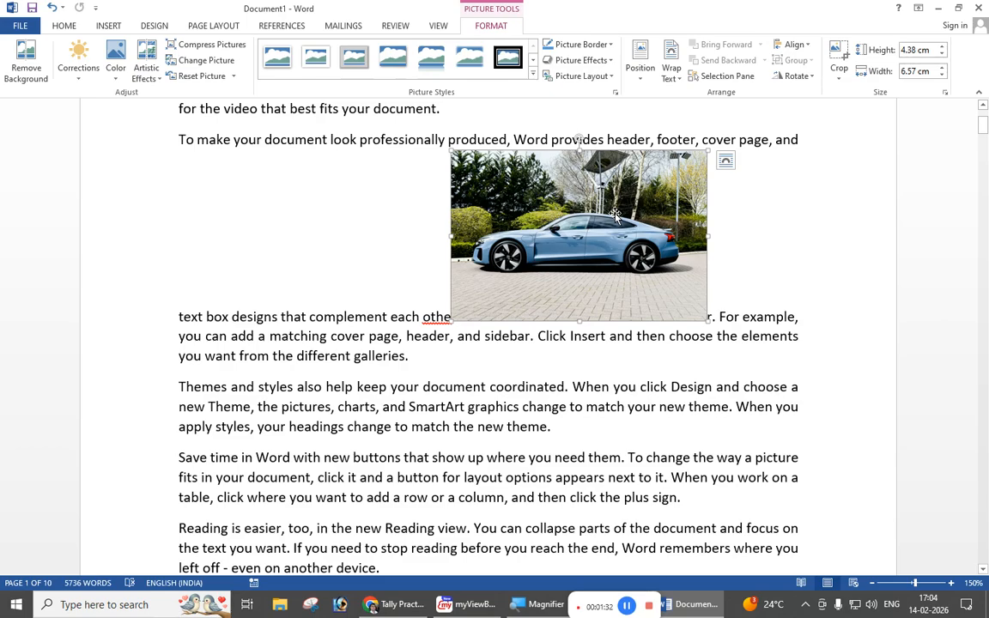
pyautogui.click(640, 79)
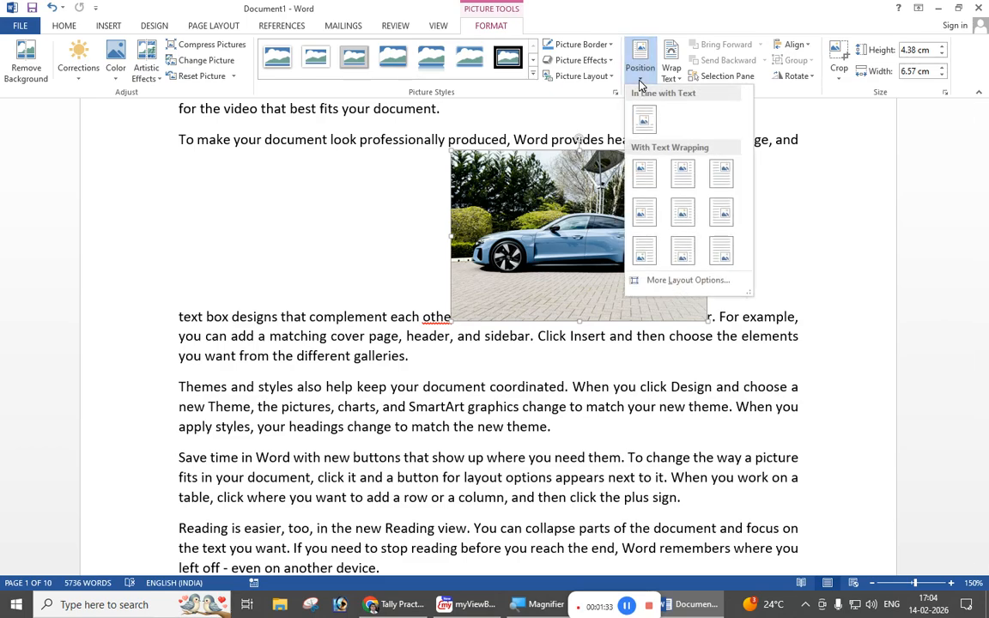
pyautogui.click(698, 180)
# Step: Move the car picture to the right margin beside the third and fourth paragraphs and shrink it to about 3.48 by 5.23 cm
pyautogui.moveTo(535, 212); pyautogui.dragTo(667, 297)
pyautogui.moveTo(534, 198); pyautogui.dragTo(592, 237)
pyautogui.scroll(3, 554, 301)
pyautogui.scroll(-2, 553, 300)
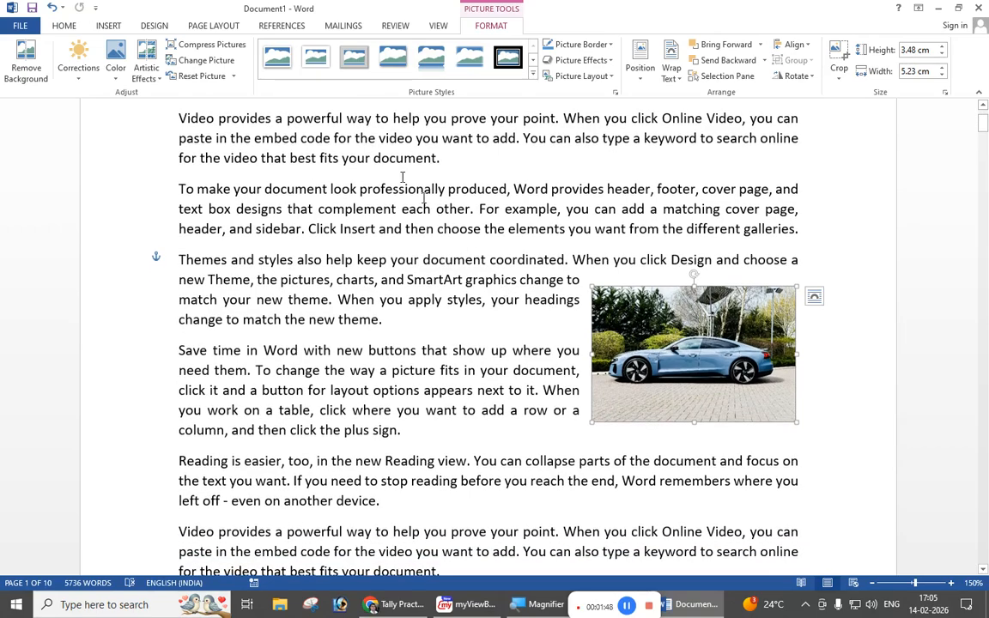
# Step: Draw a circle about 4.83 cm in diameter on page 2 and align it with the text's right margin
pyautogui.click(110, 26)
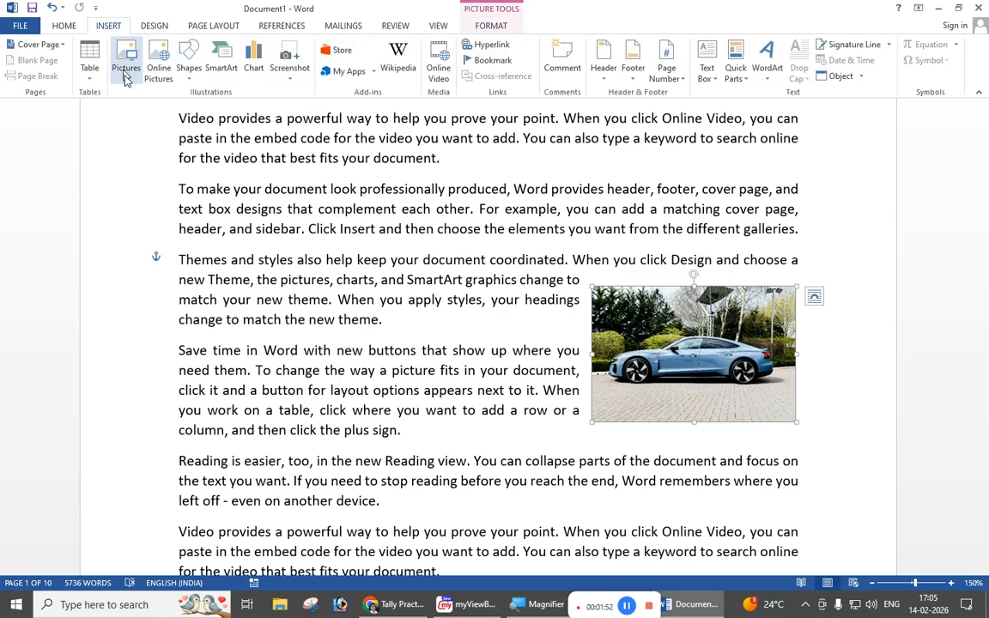
pyautogui.scroll(-5, 408, 271)
pyautogui.scroll(4, 408, 271)
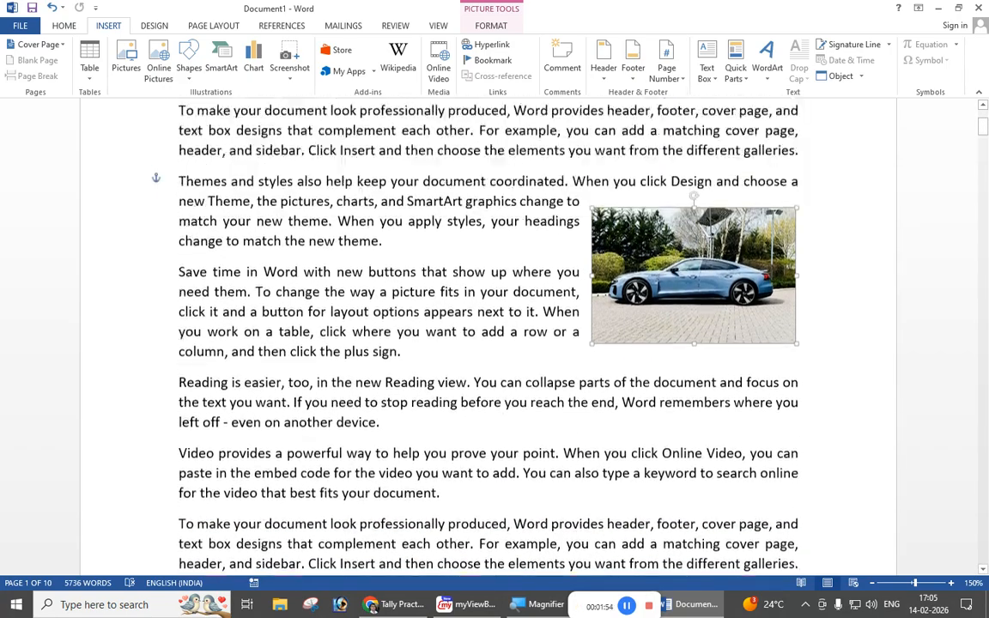
pyautogui.scroll(-5, 416, 299)
pyautogui.scroll(-10, 427, 299)
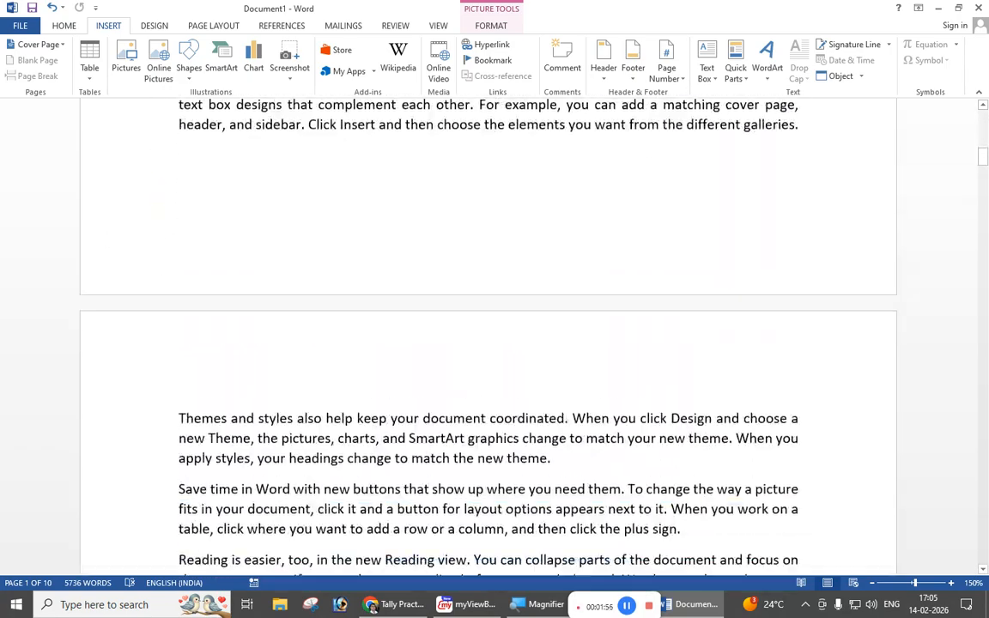
pyautogui.click(190, 75)
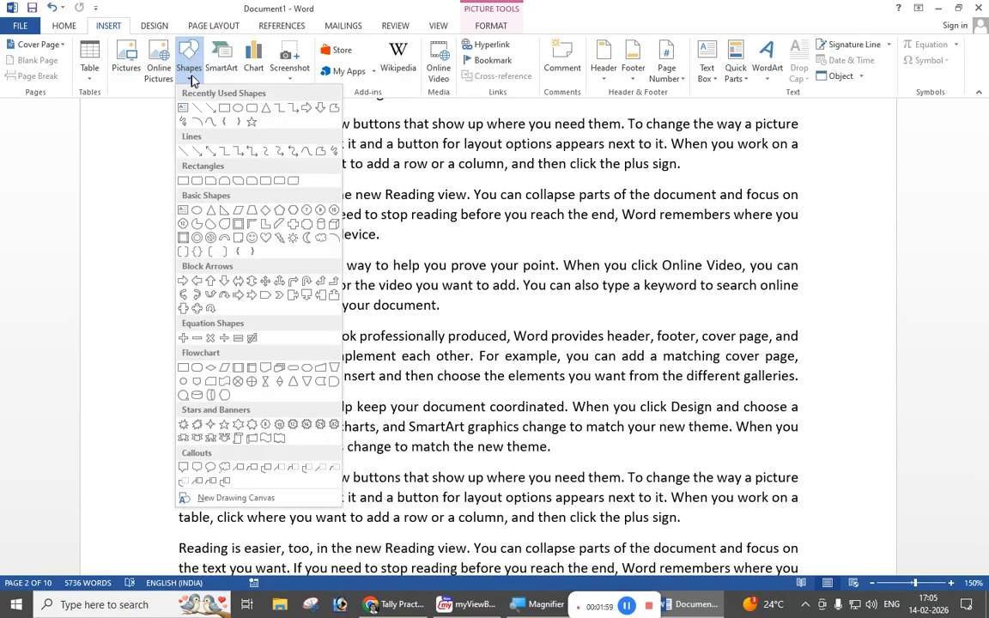
pyautogui.click(239, 113)
pyautogui.moveTo(629, 214)
pyautogui.mouseDown()
pyautogui.moveTo(718, 290)
pyautogui.moveTo(813, 400)
pyautogui.mouseUp()
pyautogui.moveTo(745, 324)
pyautogui.mouseDown()
pyautogui.moveTo(729, 321)
pyautogui.moveTo(722, 332)
pyautogui.mouseUp()
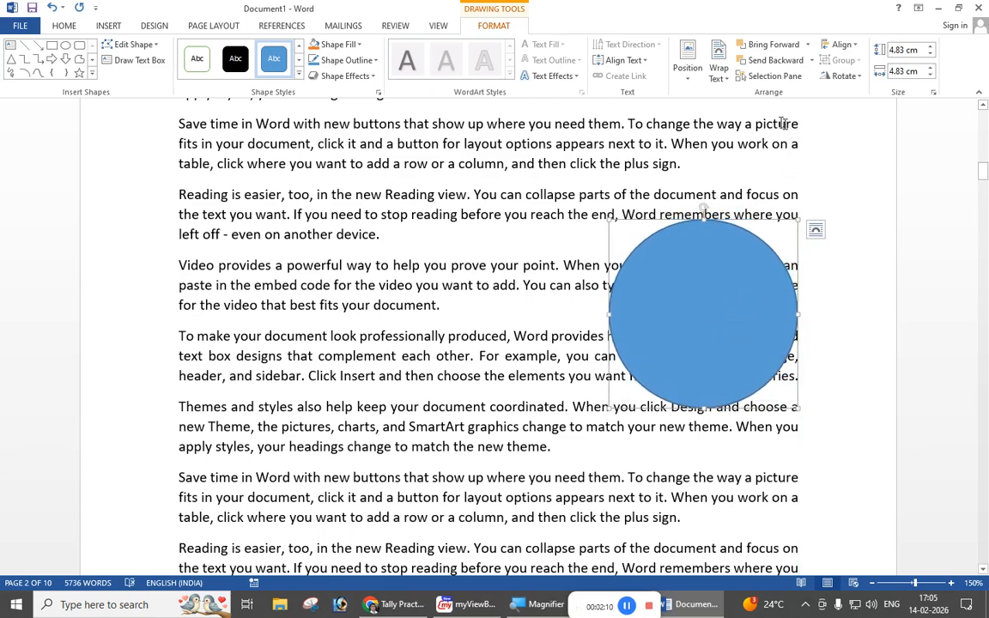
# Step: Set the circle's text wrapping to Square and shift the circle slightly down
pyautogui.click(721, 78)
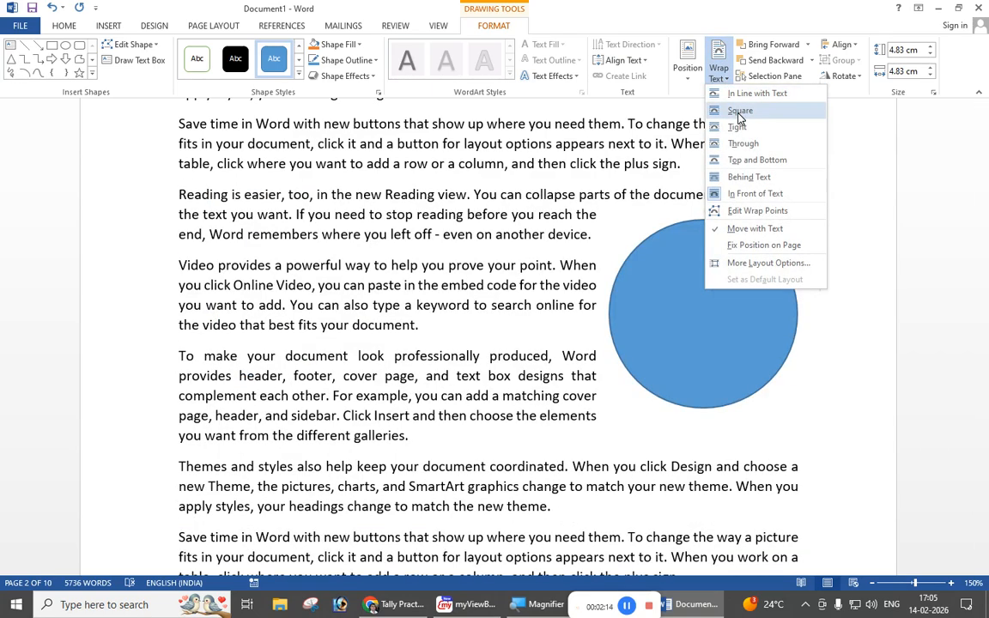
pyautogui.click(738, 112)
pyautogui.moveTo(708, 302); pyautogui.dragTo(698, 315)
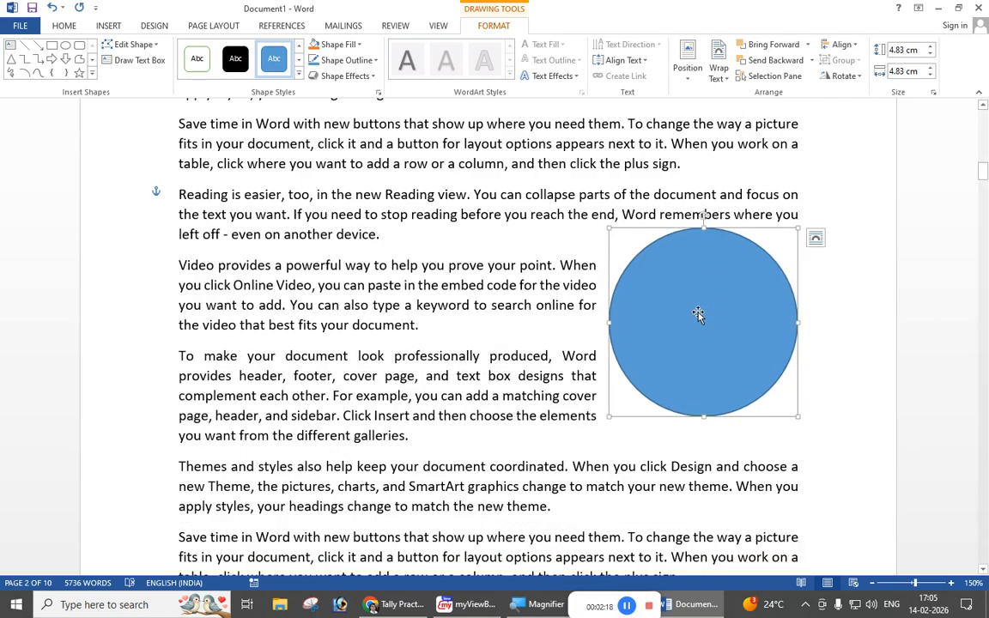
# Step: Draw a triangle about 4.87 cm high and 4.18 cm wide on page 4 and place it at the text's right margin
pyautogui.scroll(-15, 698, 315)
pyautogui.scroll(-15, 488, 335)
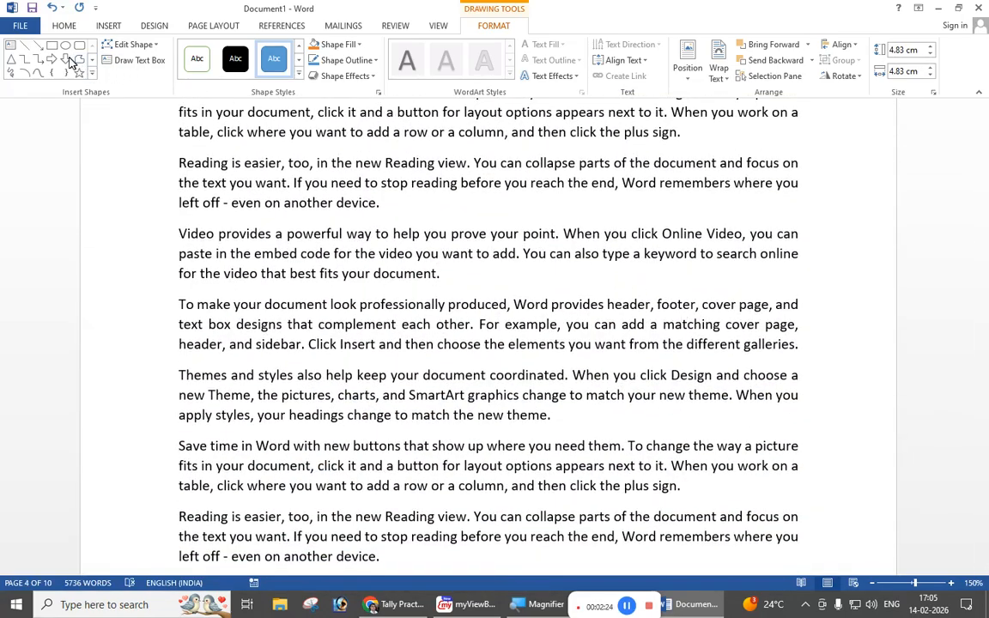
pyautogui.click(11, 59)
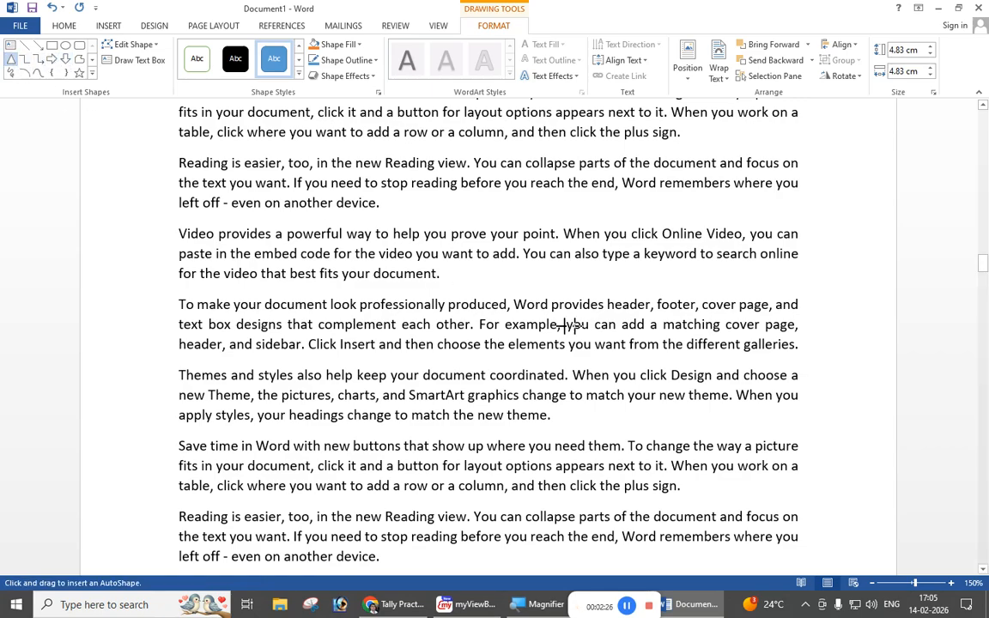
pyautogui.moveTo(671, 221)
pyautogui.mouseDown()
pyautogui.moveTo(808, 415)
pyautogui.moveTo(836, 410)
pyautogui.mouseUp()
pyautogui.moveTo(744, 363); pyautogui.dragTo(703, 370)
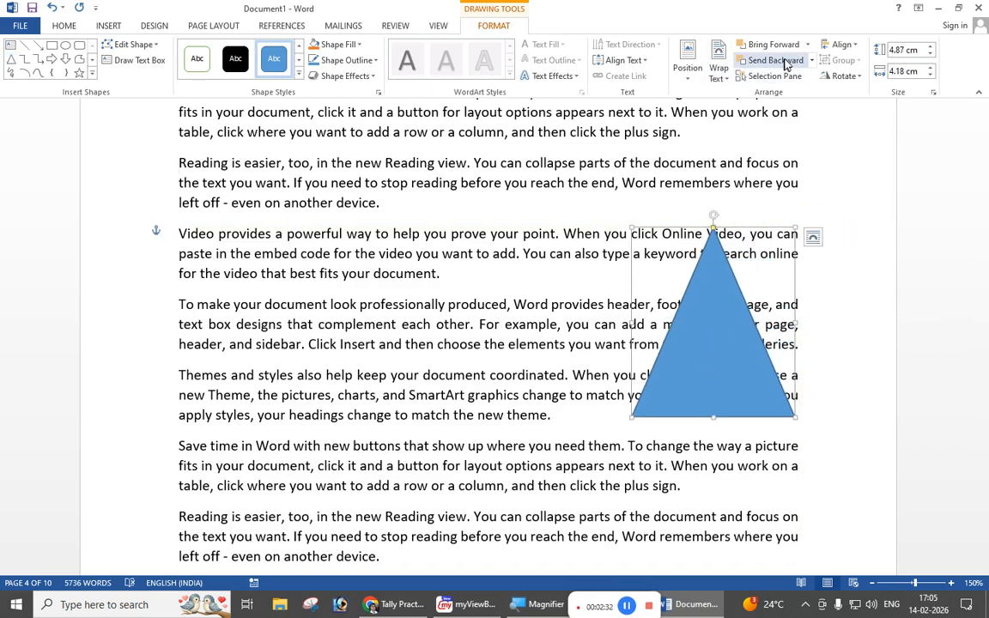
# Step: Set the triangle's text wrapping to Square
pyautogui.click(722, 79)
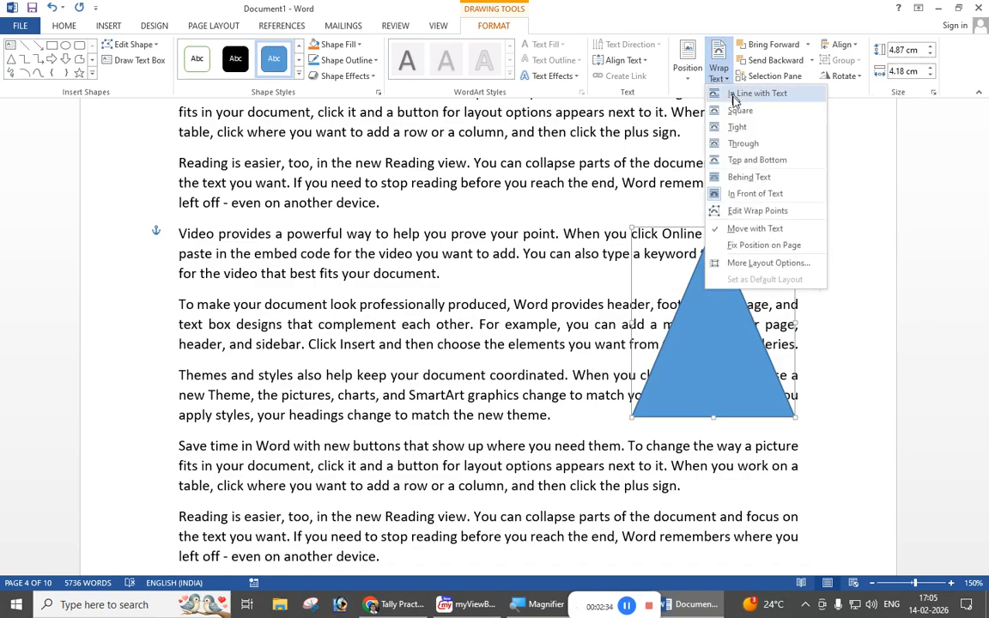
pyautogui.click(737, 110)
pyautogui.click(713, 310)
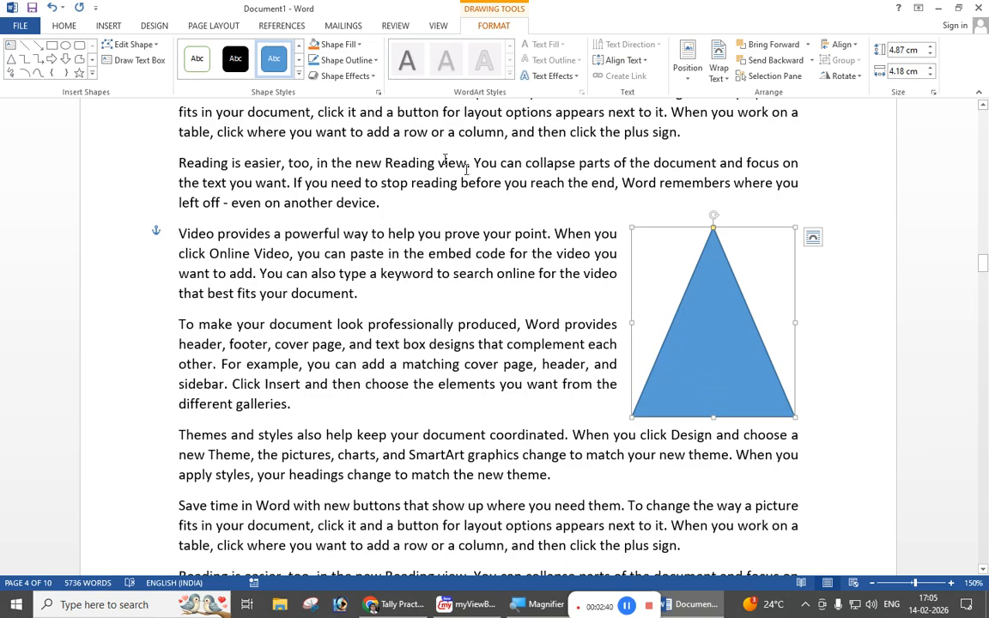
# Step: Apply the solid gold shape style from the second row of presets to the triangle
pyautogui.click(298, 75)
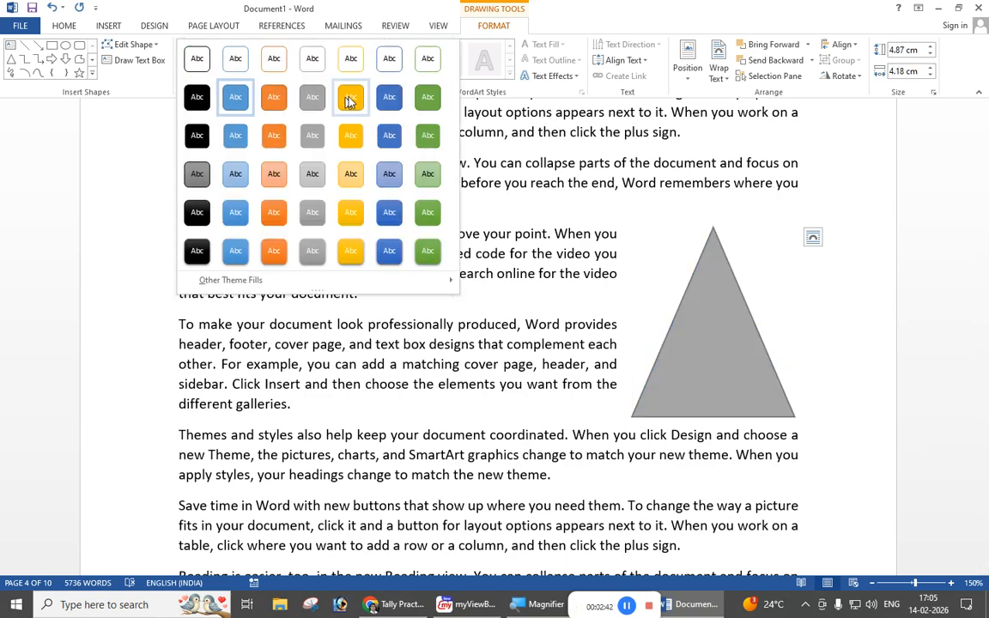
pyautogui.click(350, 100)
pyautogui.scroll(6, 545, 339)
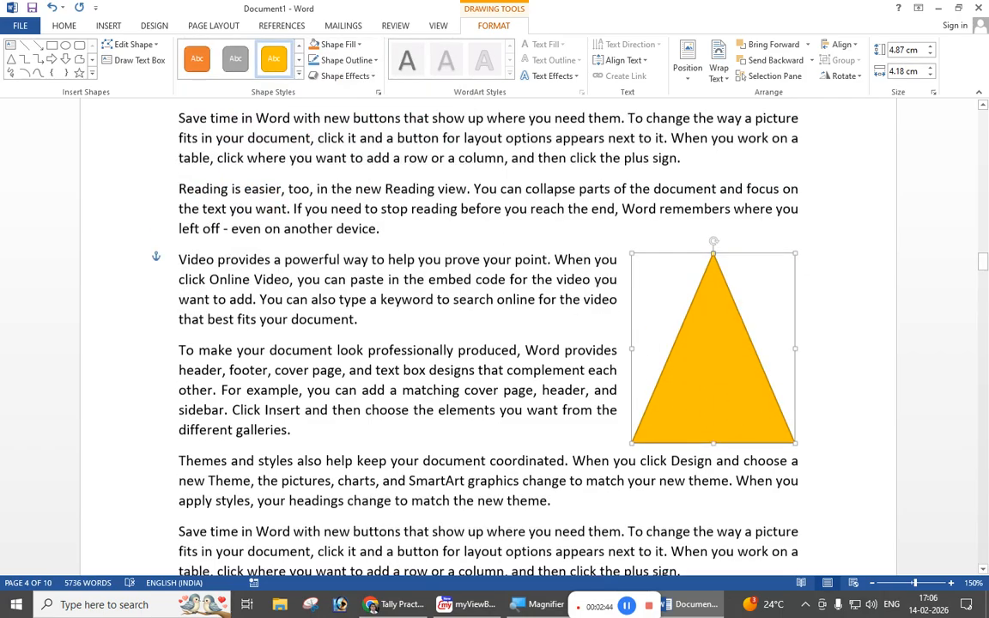
pyautogui.scroll(15, 490, 339)
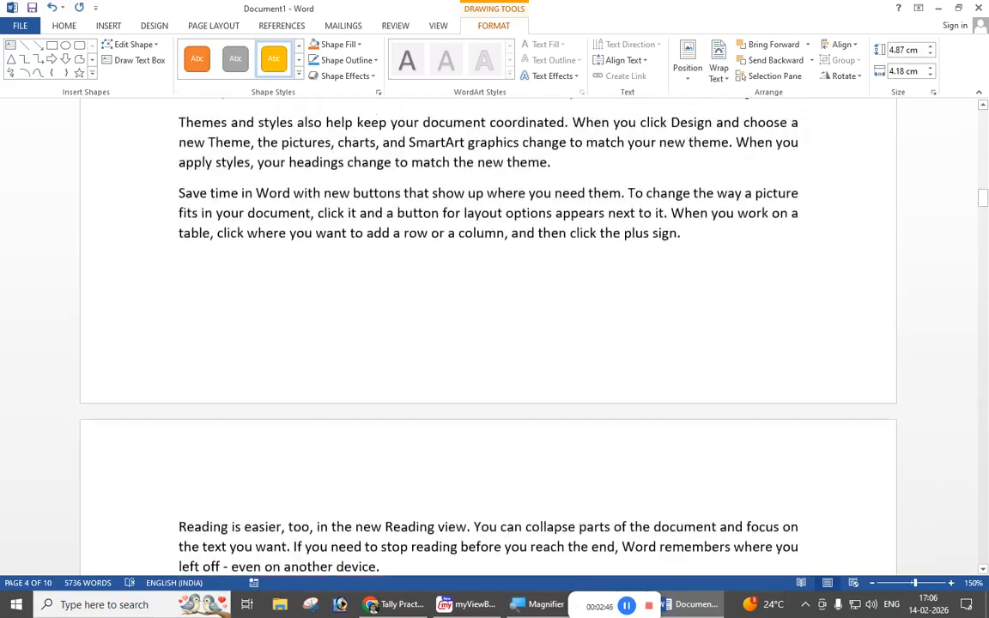
# Step: Start a caption for the car picture on page 1, trying the Equation and Table labels before choosing Figure
pyautogui.scroll(5, 629, 376)
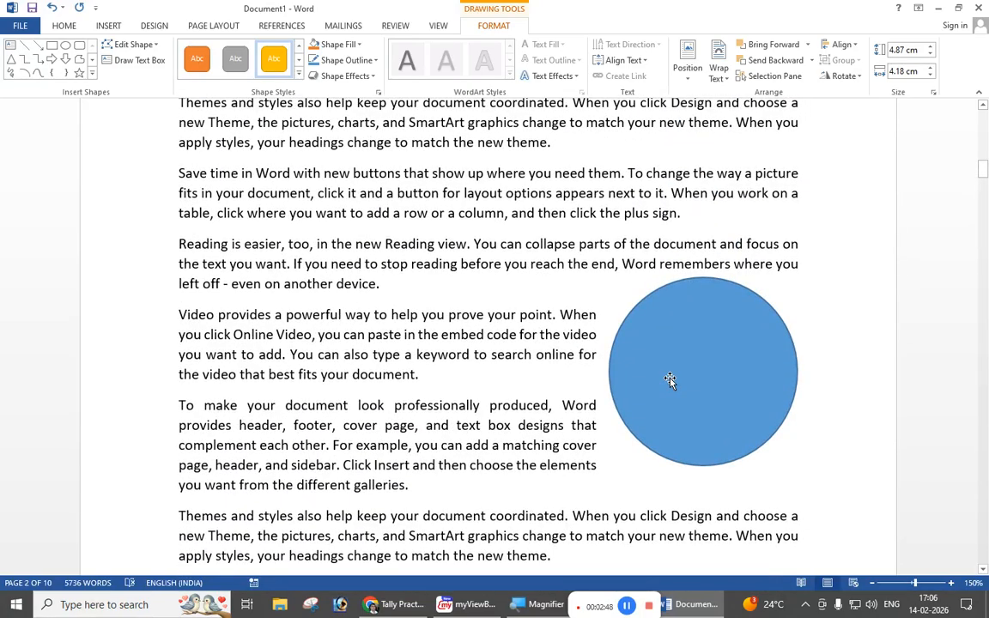
pyautogui.scroll(12, 489, 339)
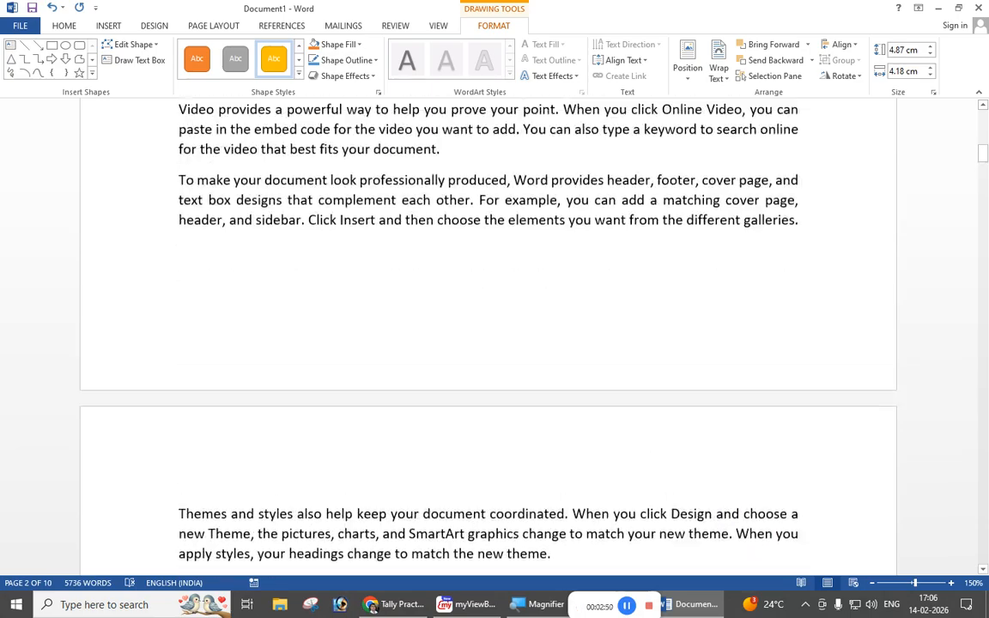
pyautogui.scroll(-3, 676, 369)
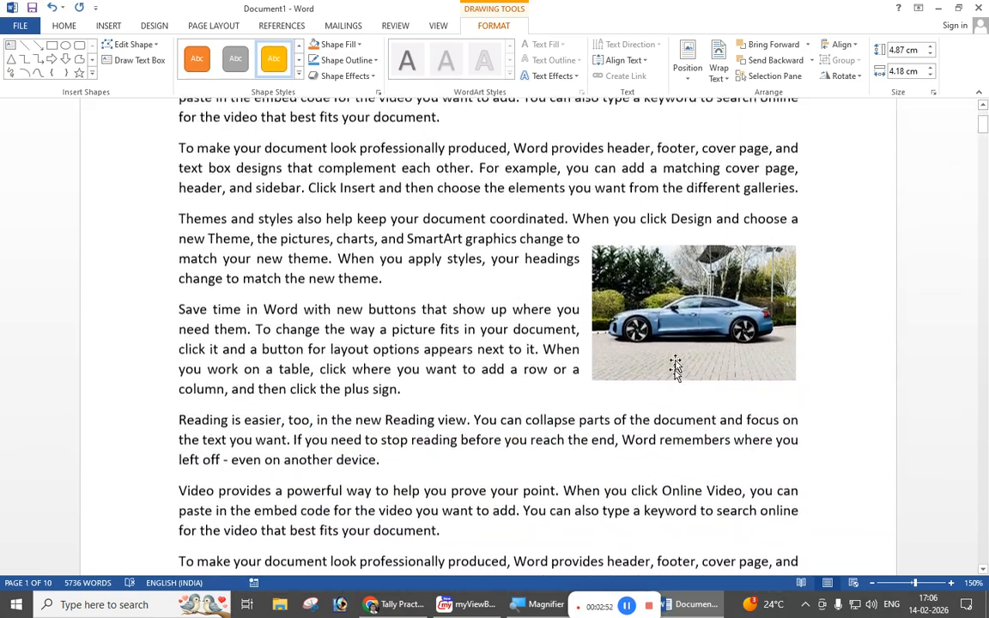
pyautogui.click(678, 290)
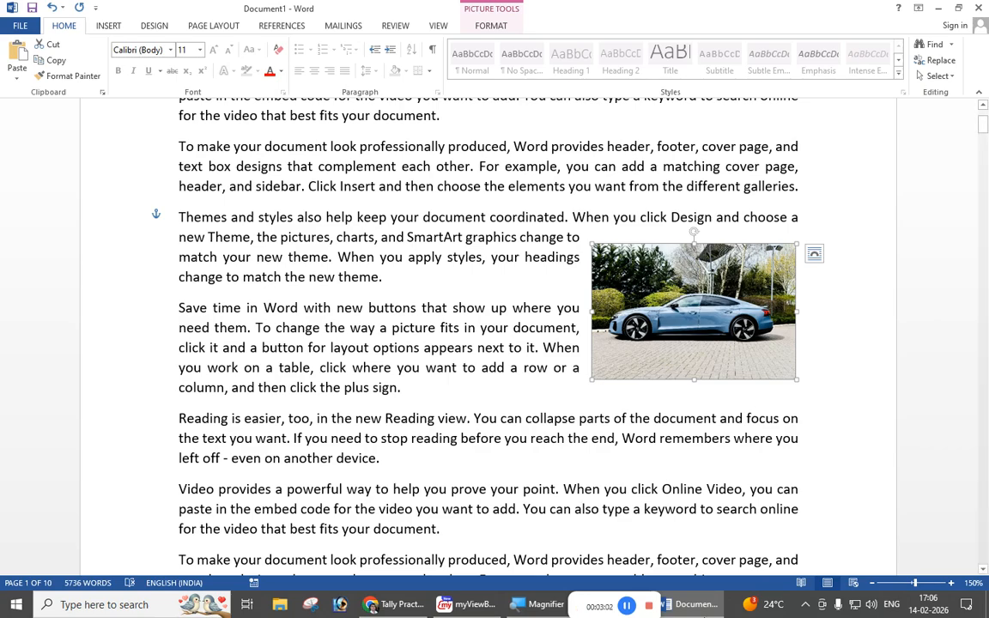
pyautogui.click(273, 27)
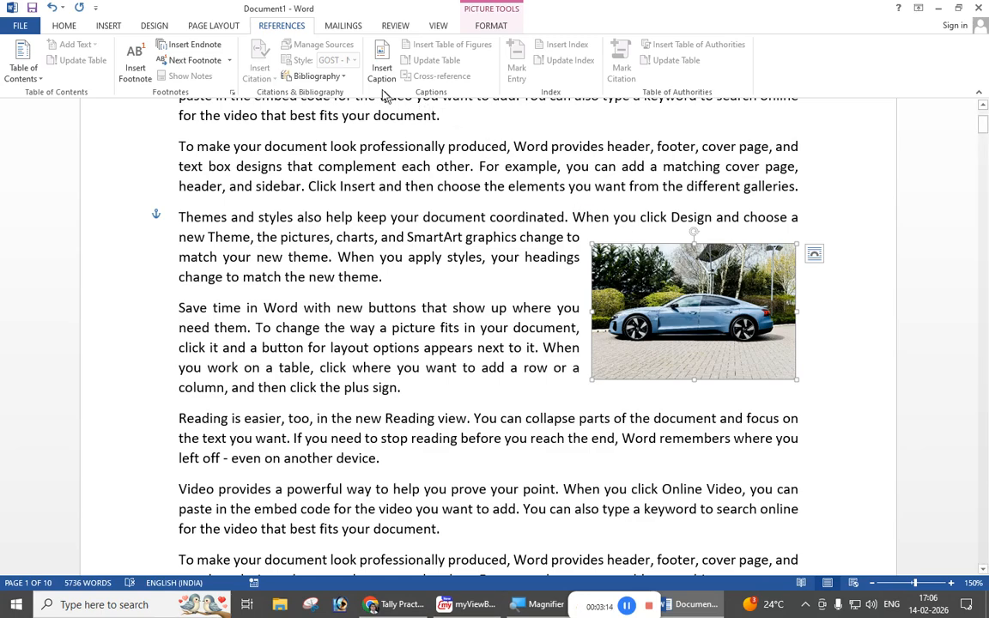
pyautogui.click(381, 58)
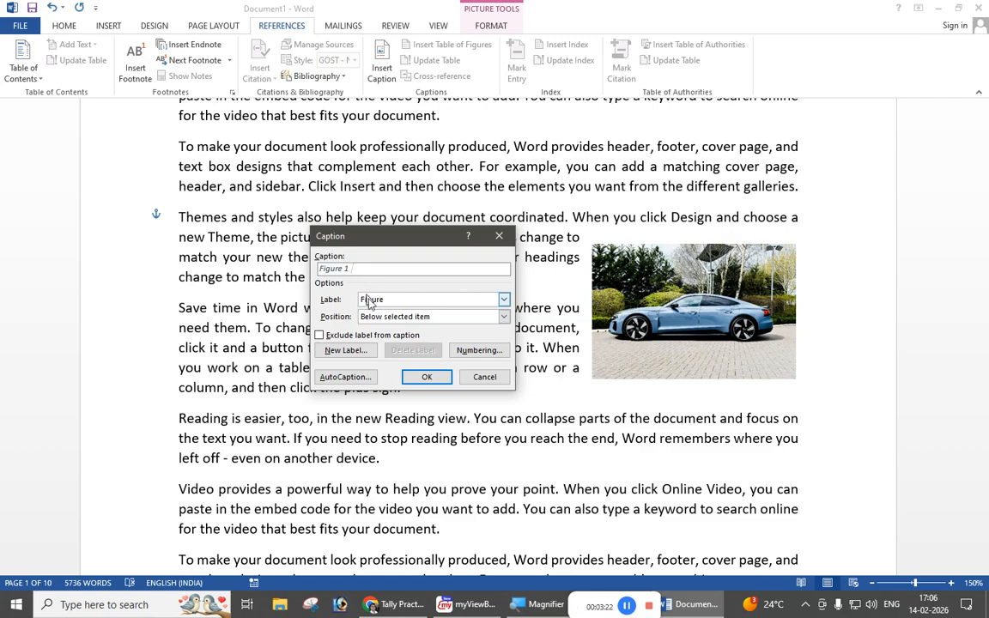
pyautogui.click(504, 300)
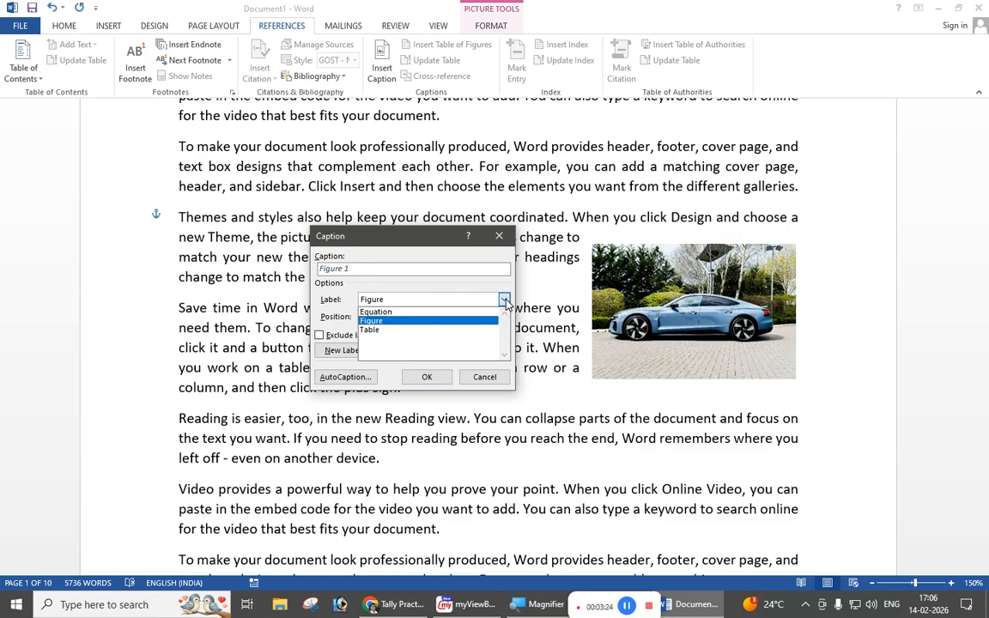
pyautogui.click(381, 312)
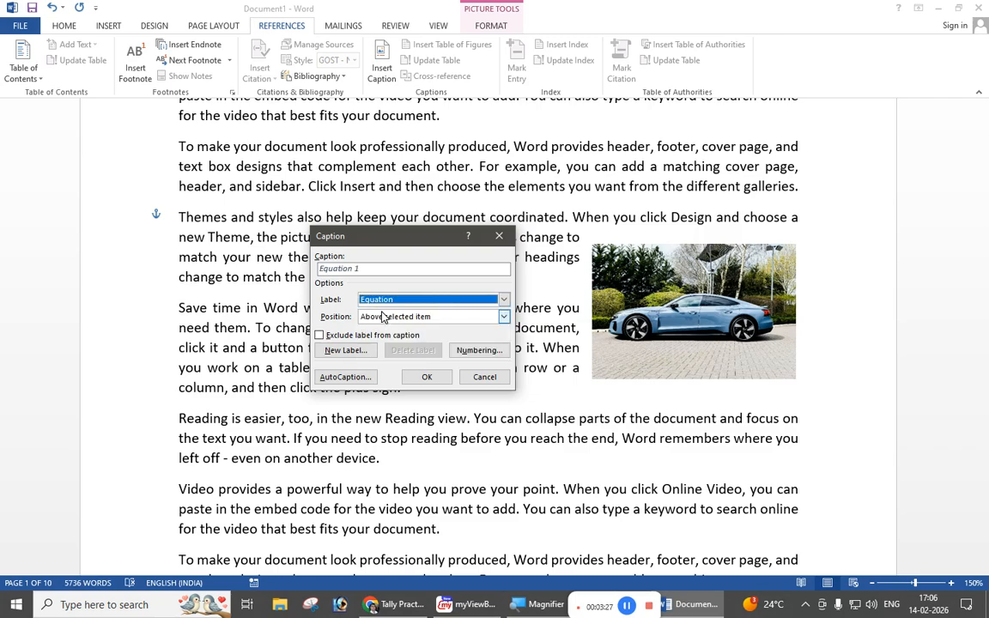
pyautogui.click(505, 301)
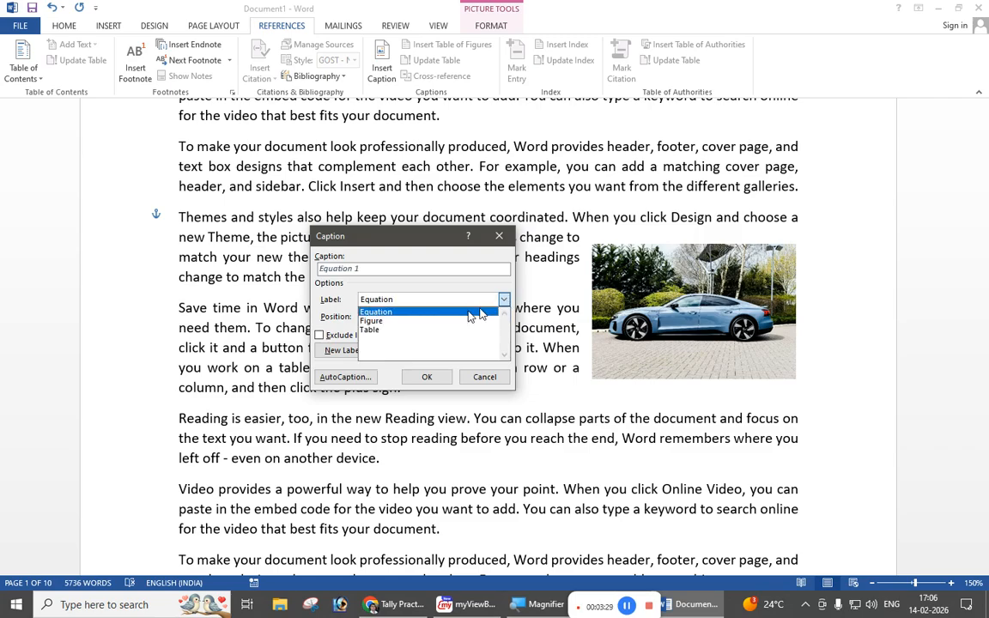
pyautogui.click(387, 334)
pyautogui.click(504, 300)
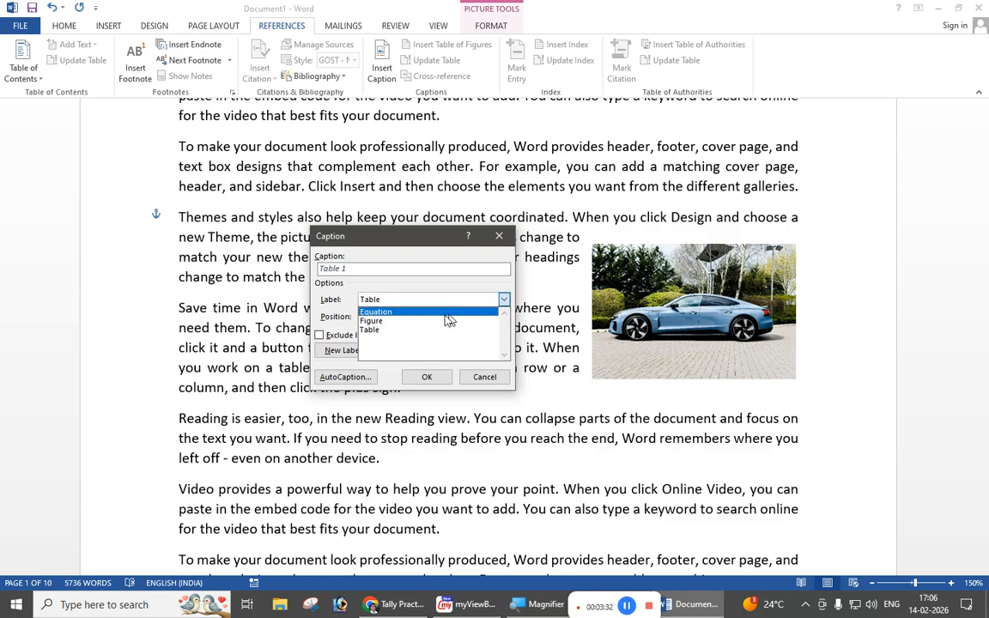
pyautogui.click(413, 322)
# Step: Add the text "Car" to the Figure 1 caption and insert it below the selected picture
pyautogui.click(389, 269)
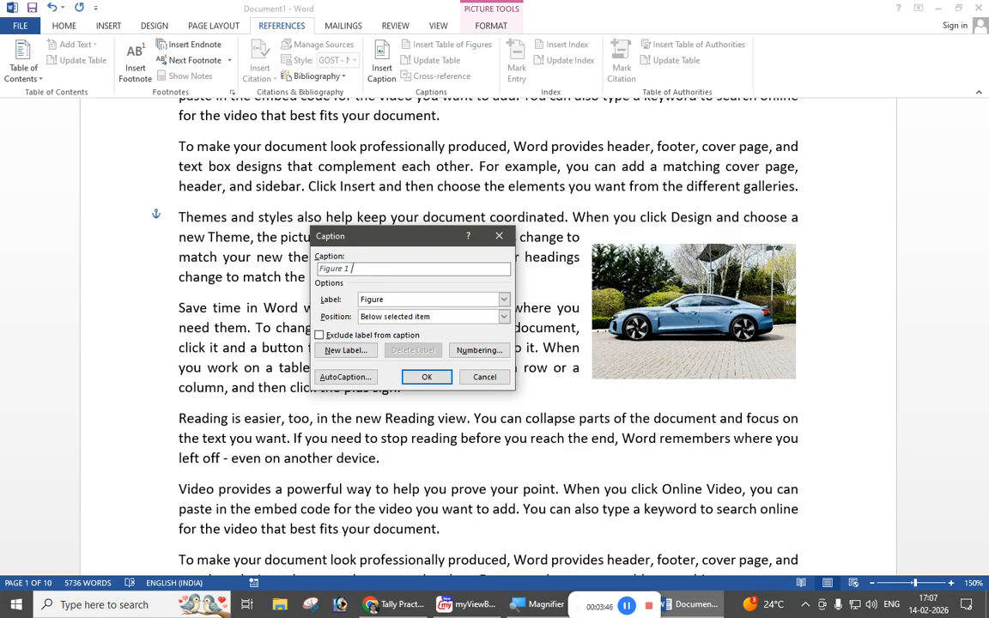
pyautogui.write('Car')
pyautogui.click(397, 317)
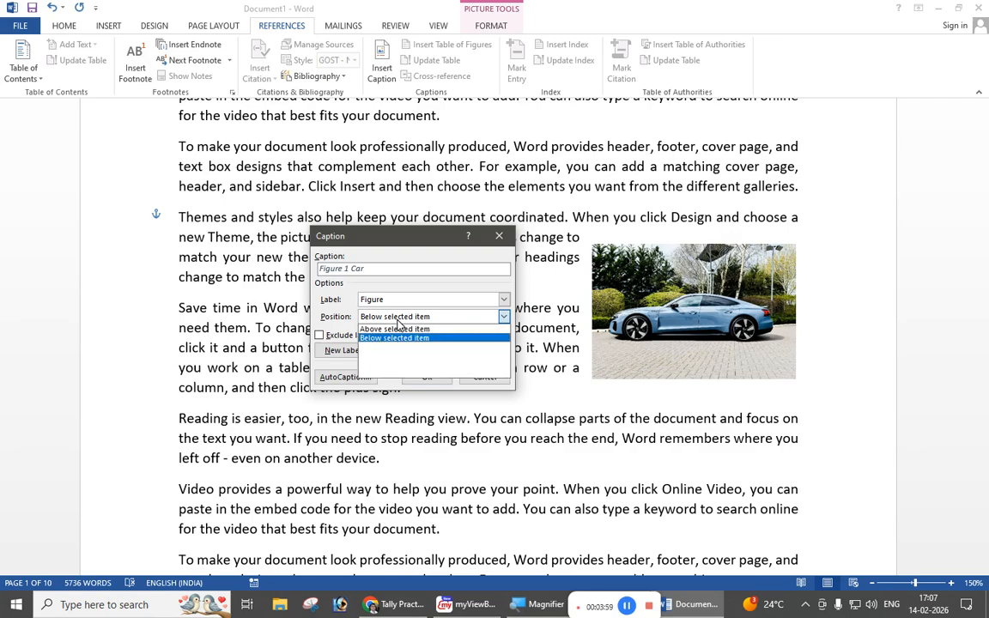
pyautogui.click(394, 319)
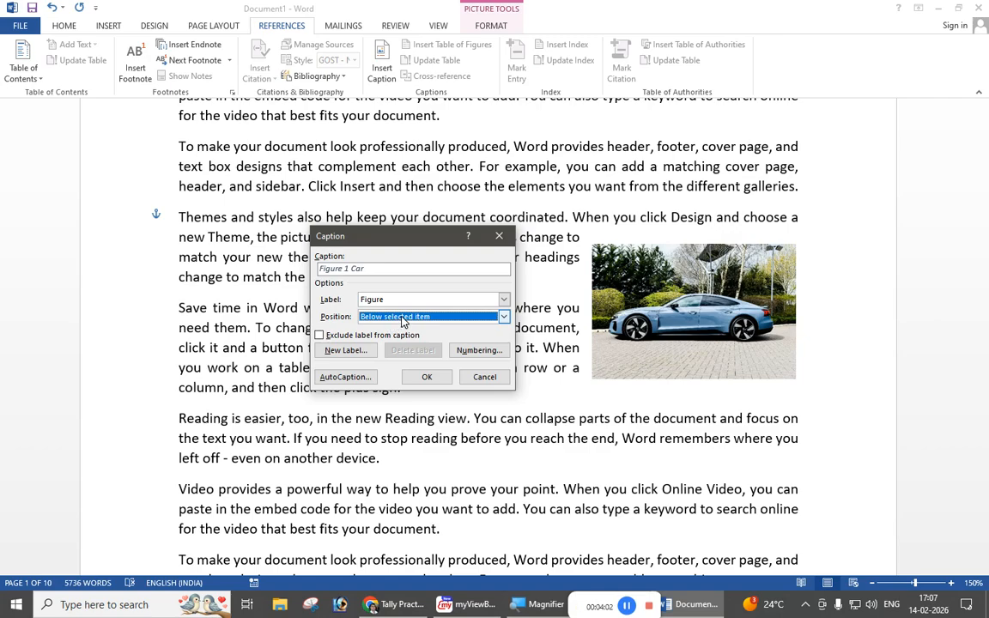
pyautogui.click(396, 317)
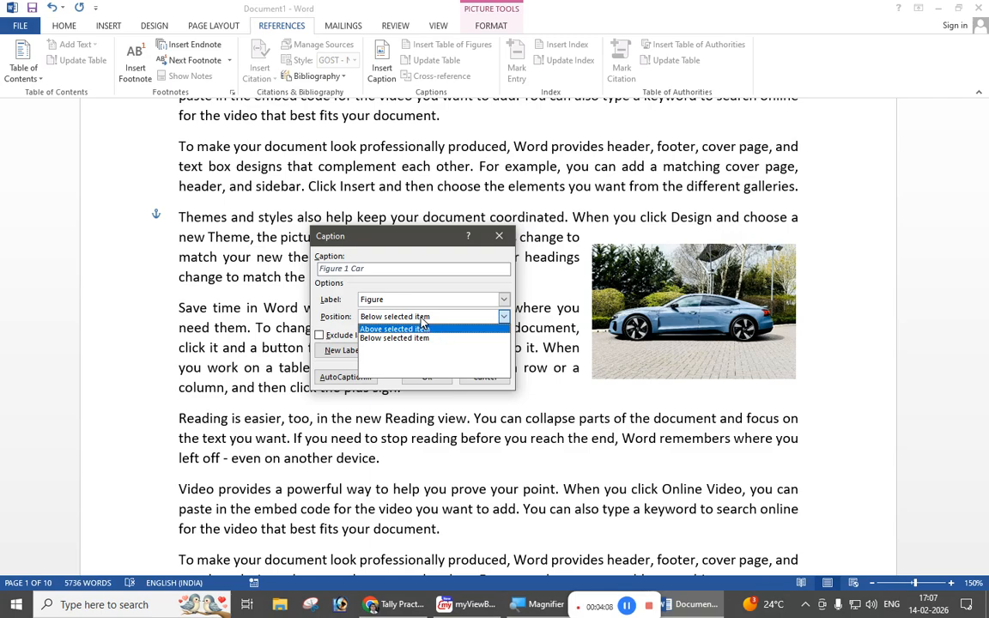
pyautogui.click(422, 320)
pyautogui.click(421, 320)
pyautogui.click(421, 319)
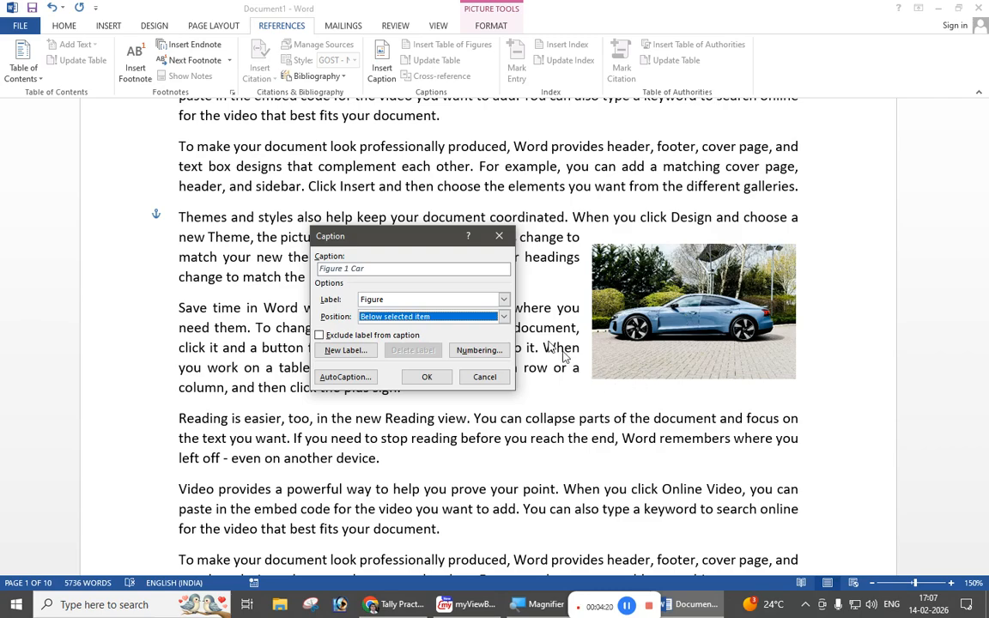
pyautogui.click(498, 317)
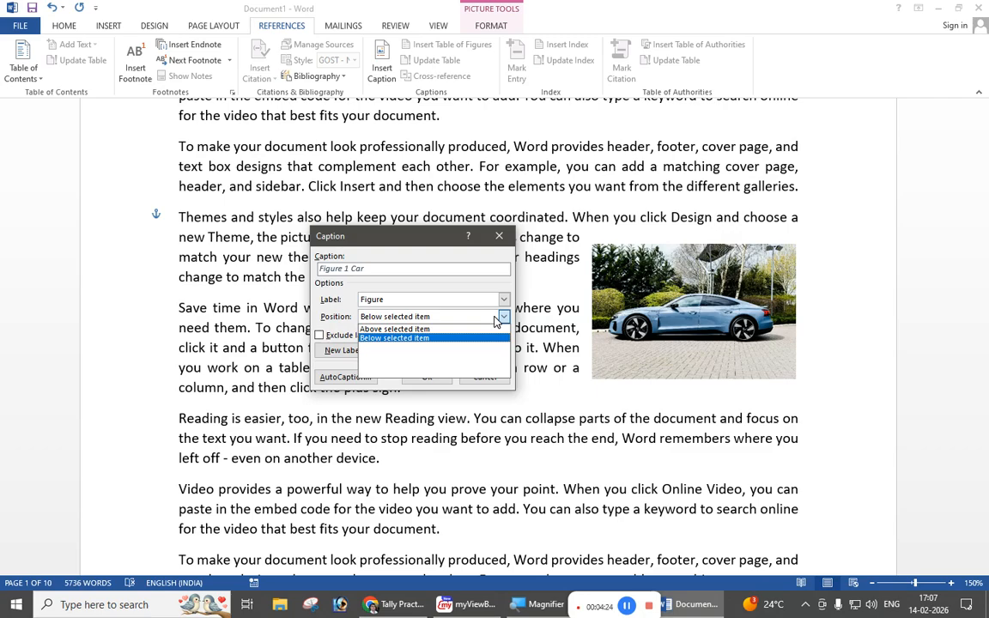
pyautogui.click(420, 339)
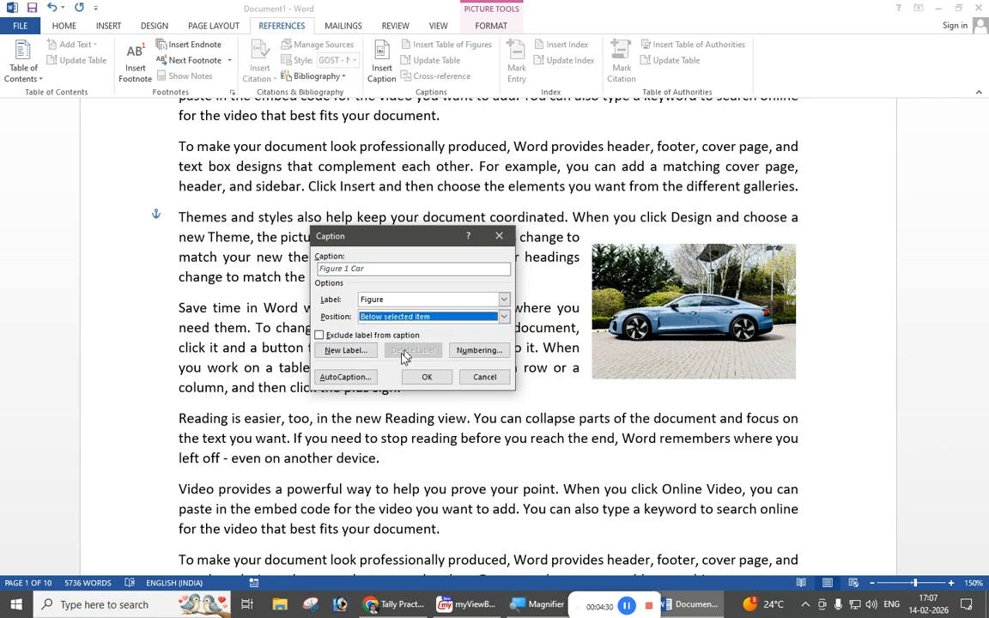
pyautogui.click(424, 379)
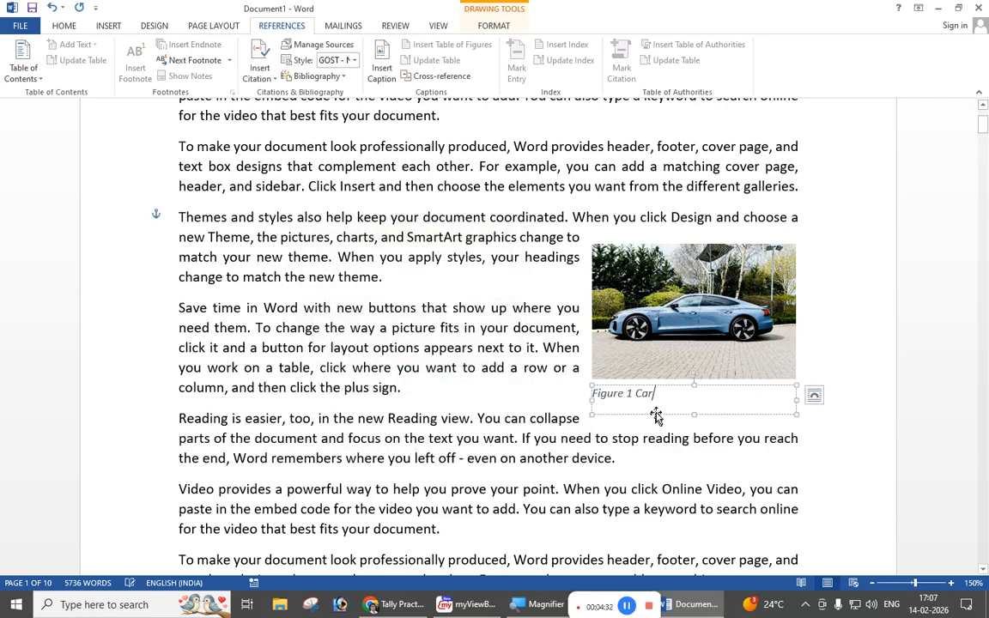
# Step: Delete the "Figure 1 Car" caption box under the car picture
pyautogui.click(707, 327)
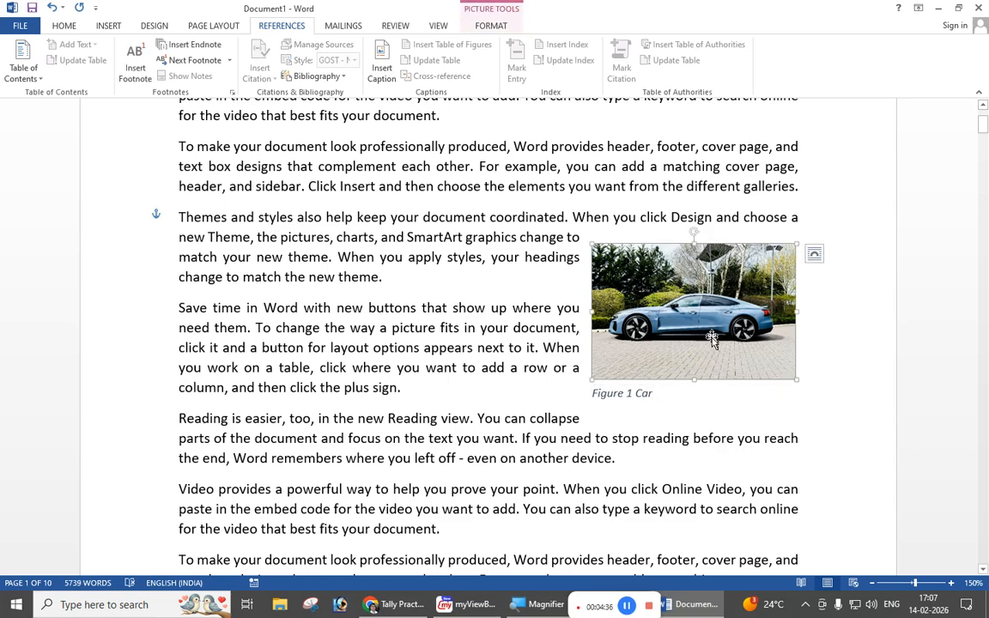
pyautogui.click(641, 394)
pyautogui.click(723, 387)
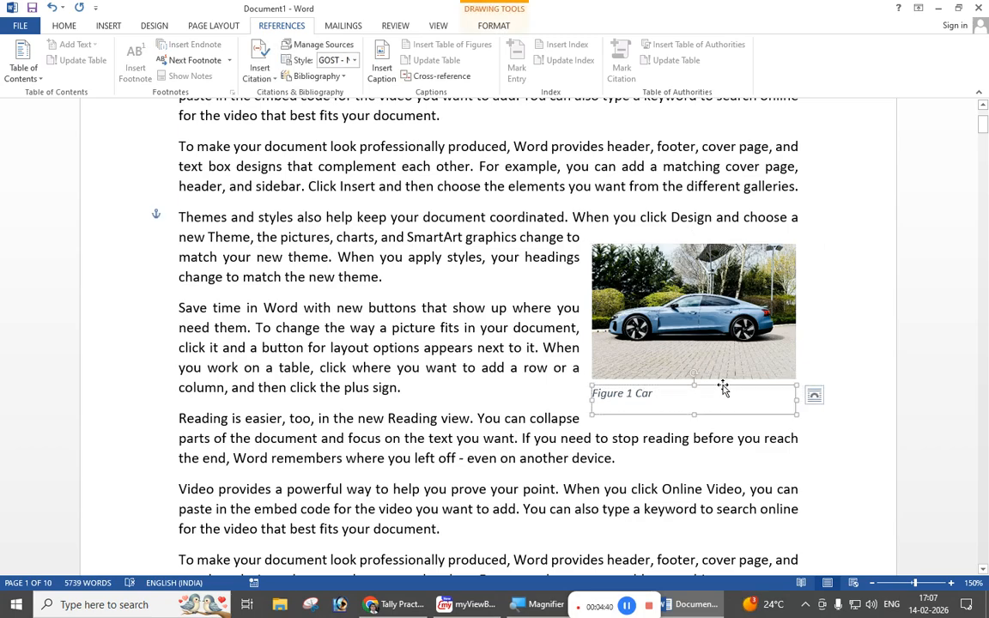
pyautogui.press('Delete')
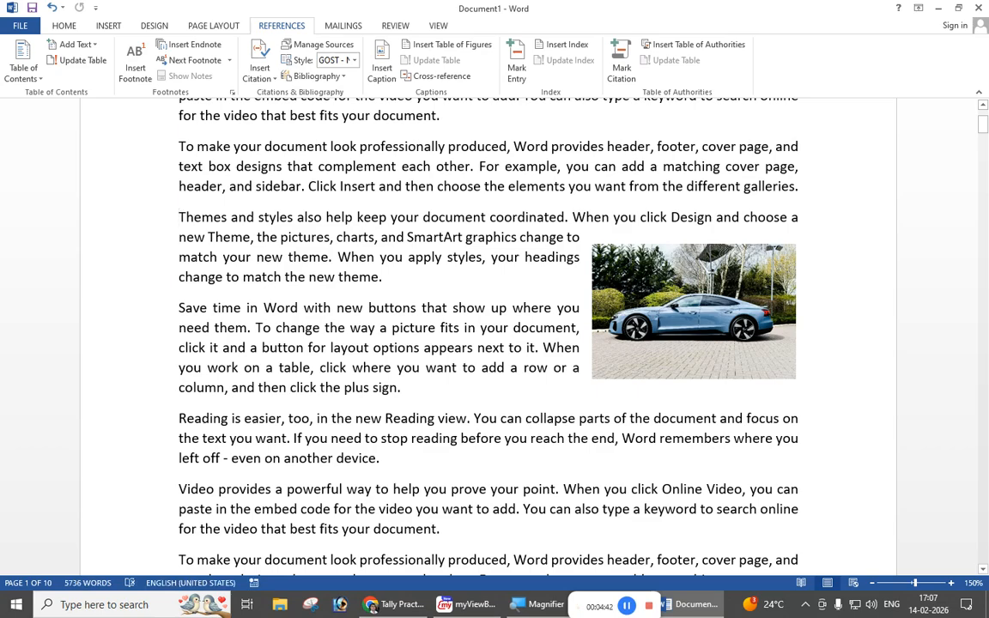
# Step: Start a new caption for the car picture and create a custom caption label named "Image"
pyautogui.click(700, 349)
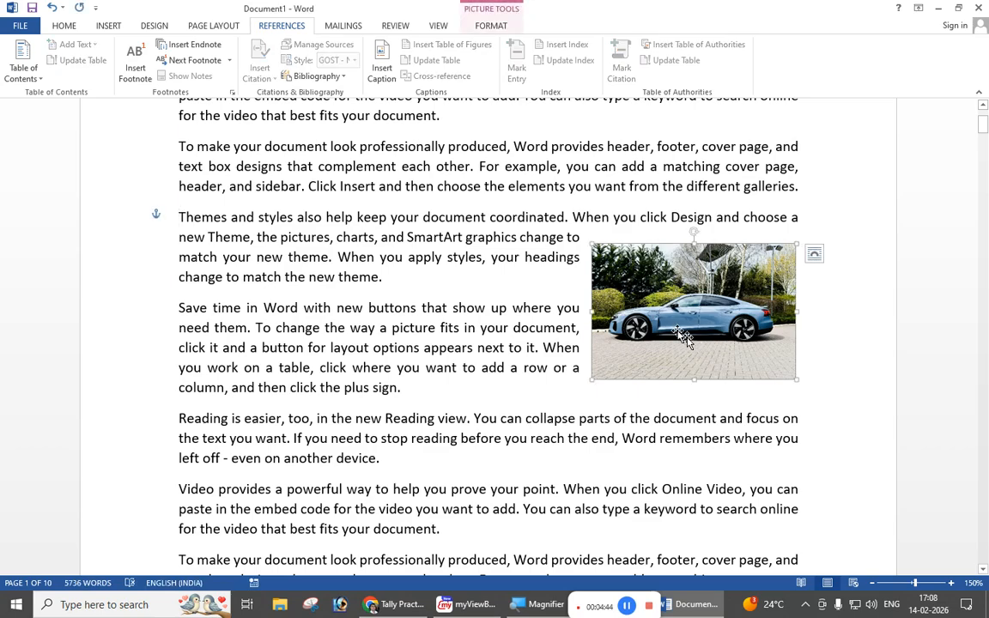
pyautogui.click(382, 73)
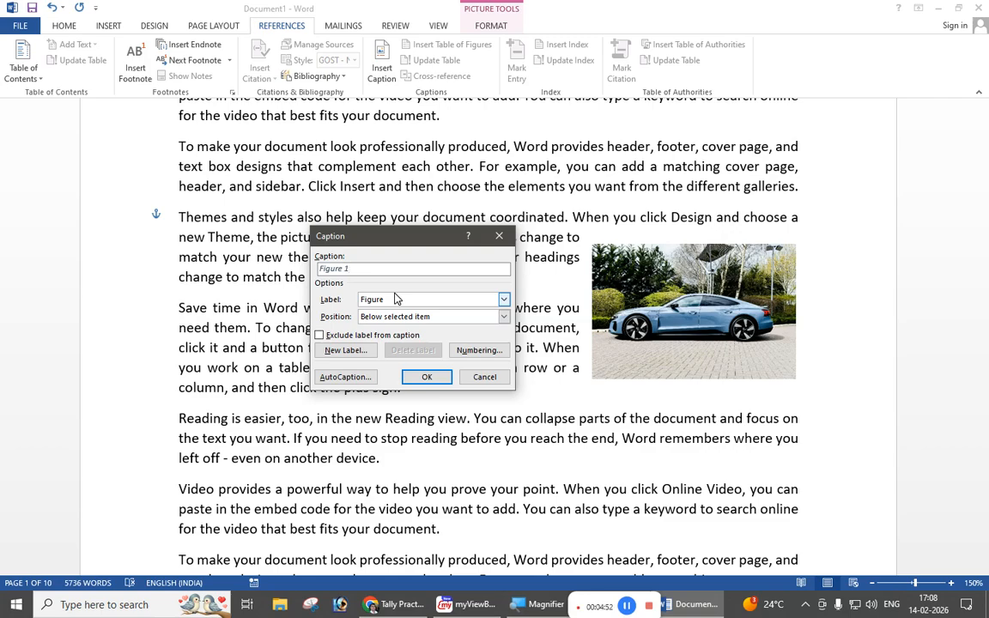
pyautogui.click(338, 357)
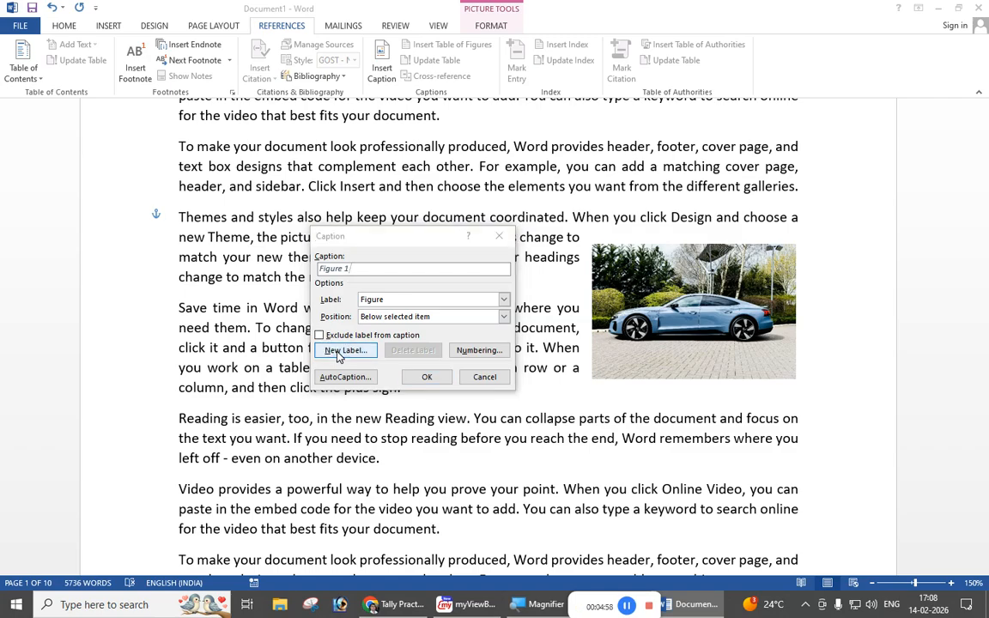
pyautogui.moveTo(480, 260); pyautogui.dragTo(471, 286)
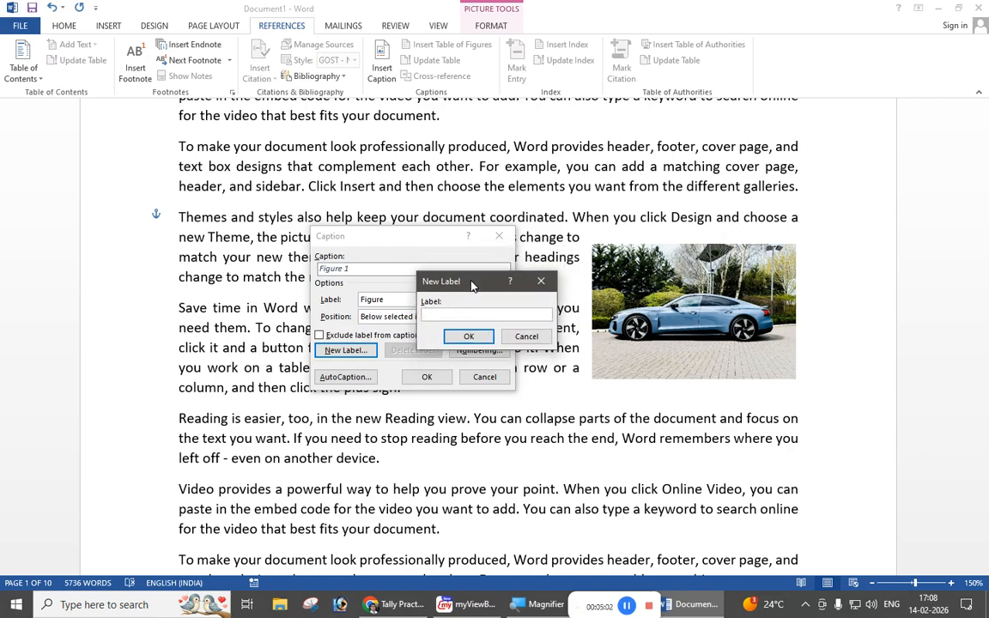
pyautogui.write('Image')
pyautogui.click(468, 337)
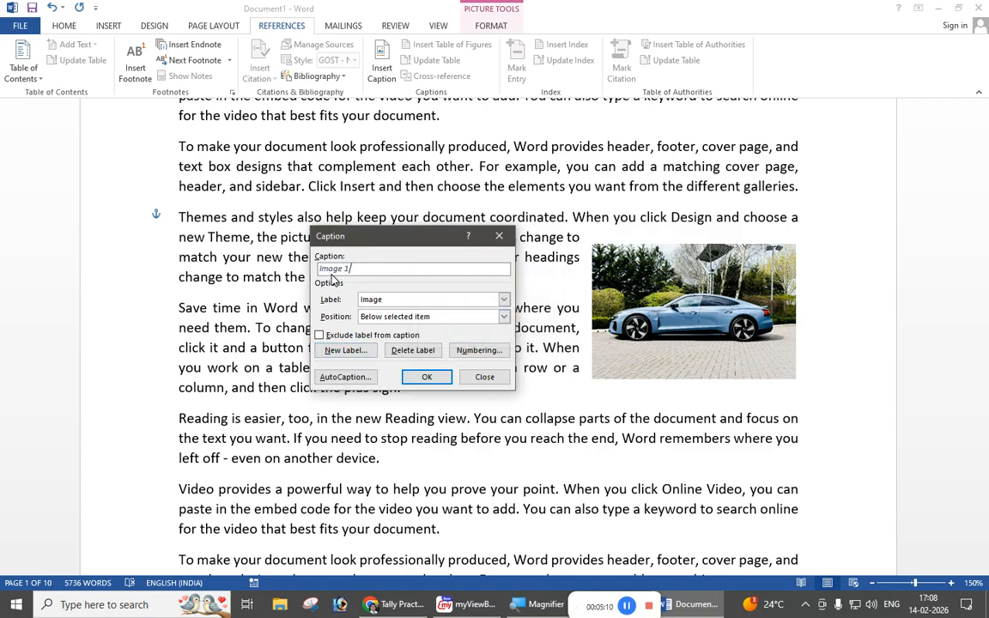
# Step: Insert the caption "Image 1 Car" below the car picture and delete that caption box again
pyautogui.click(504, 299)
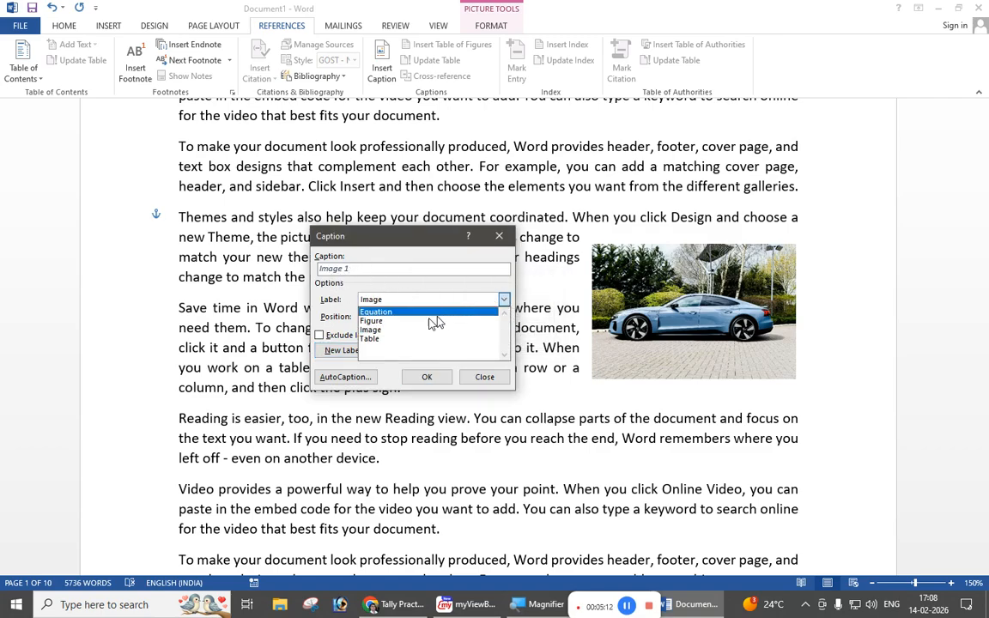
pyautogui.click(376, 269)
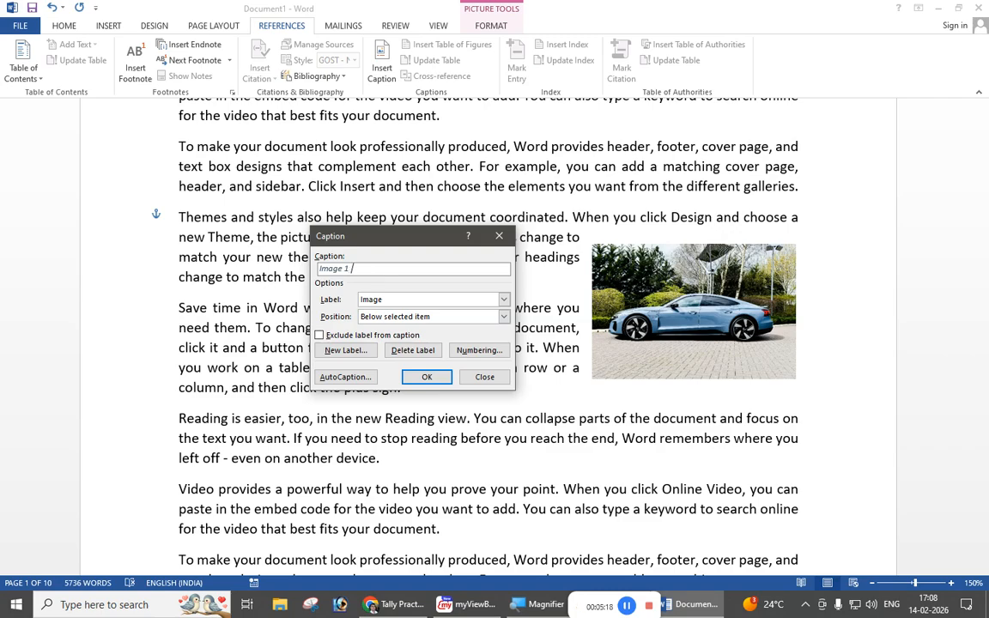
pyautogui.write('Car')
pyautogui.click(413, 382)
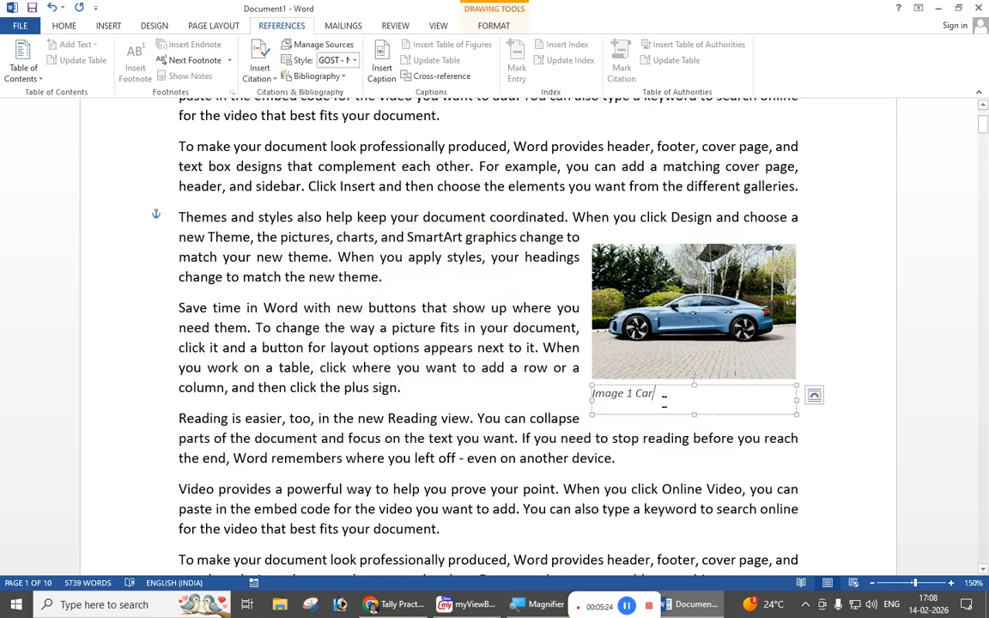
pyautogui.click(710, 389)
pyautogui.press('Delete')
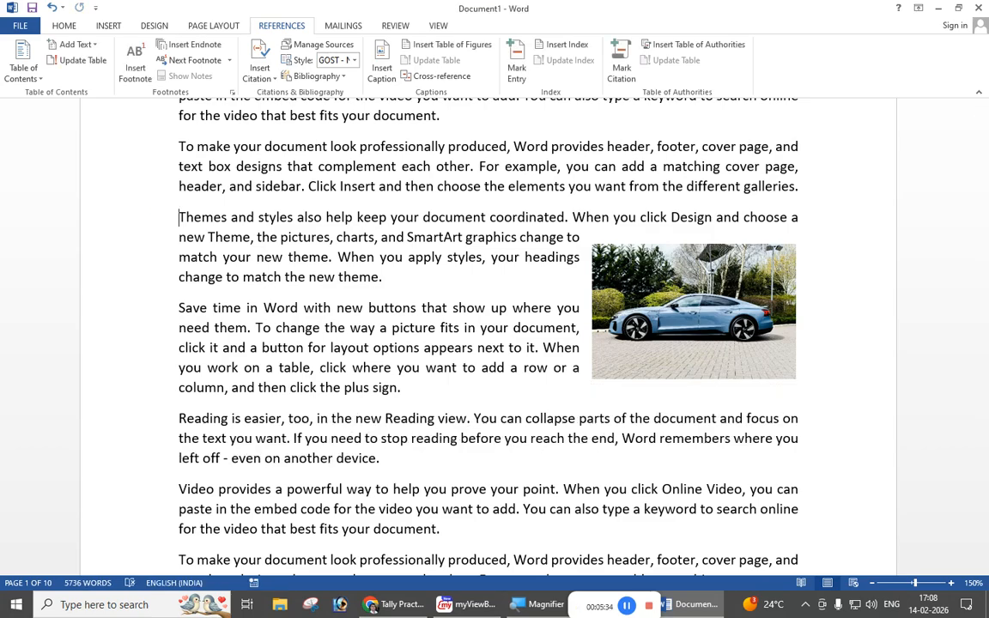
# Step: Start a new caption for the car picture and delete the custom caption label "Image"
pyautogui.click(675, 315)
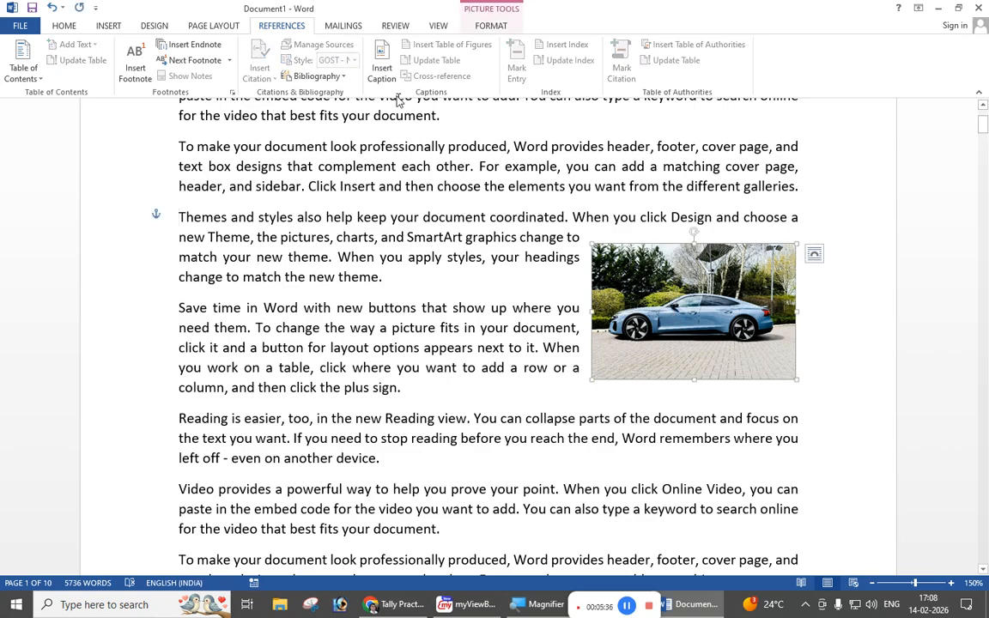
pyautogui.click(382, 69)
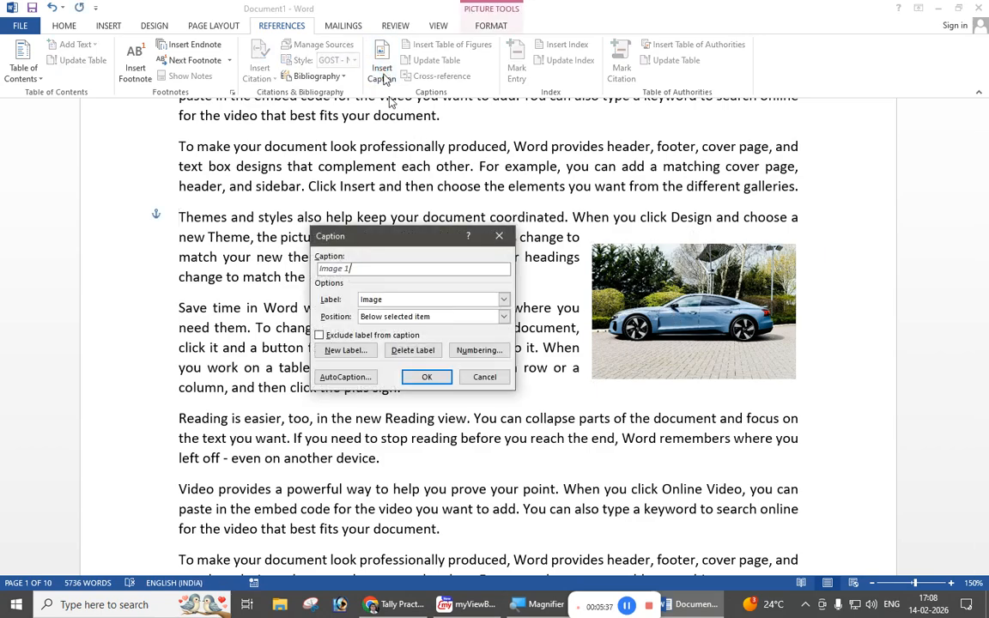
pyautogui.click(405, 299)
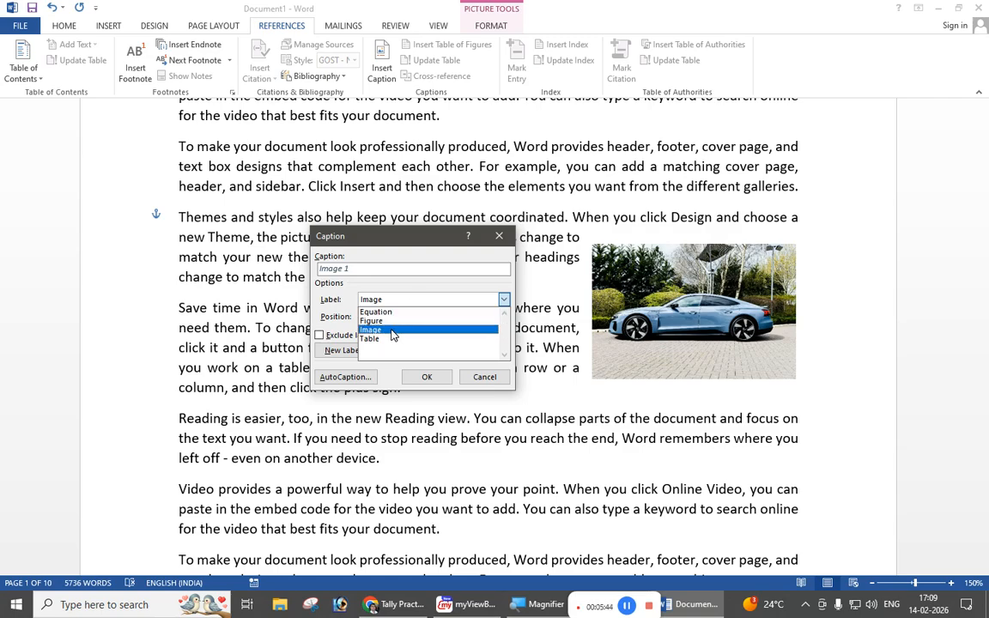
pyautogui.click(397, 329)
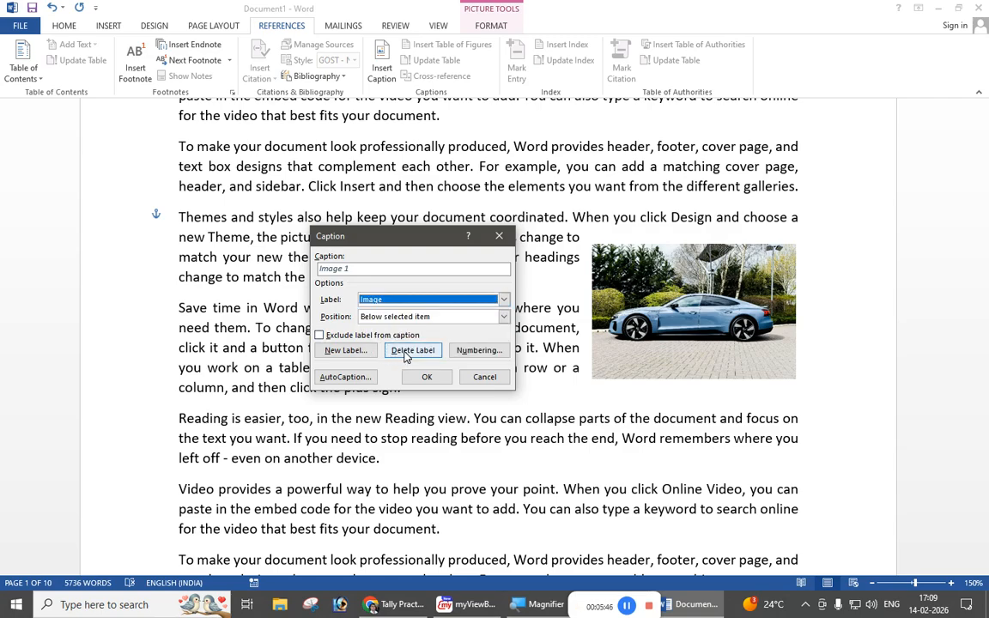
pyautogui.click(407, 350)
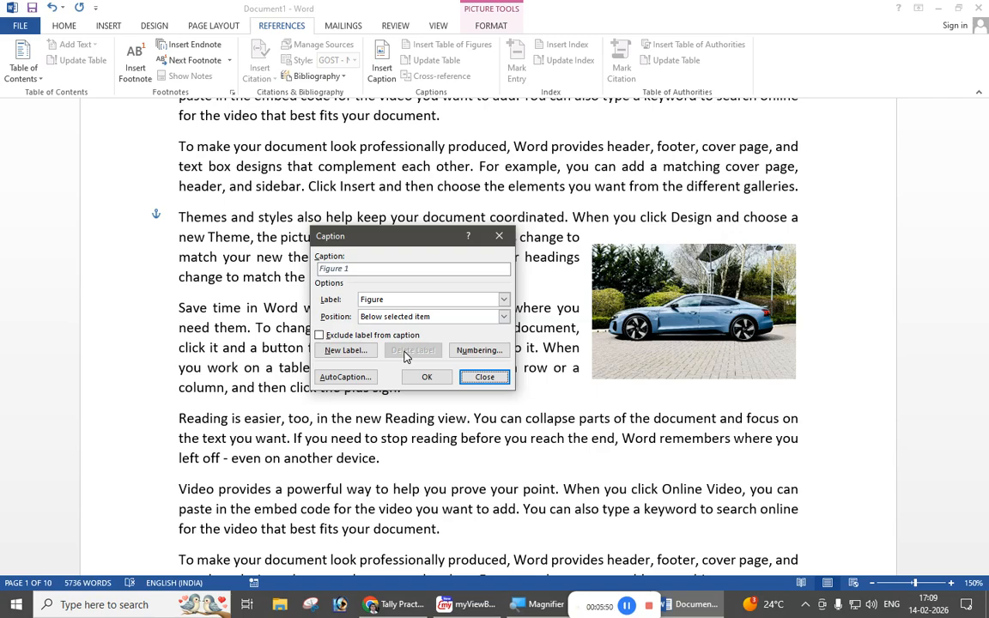
pyautogui.click(504, 300)
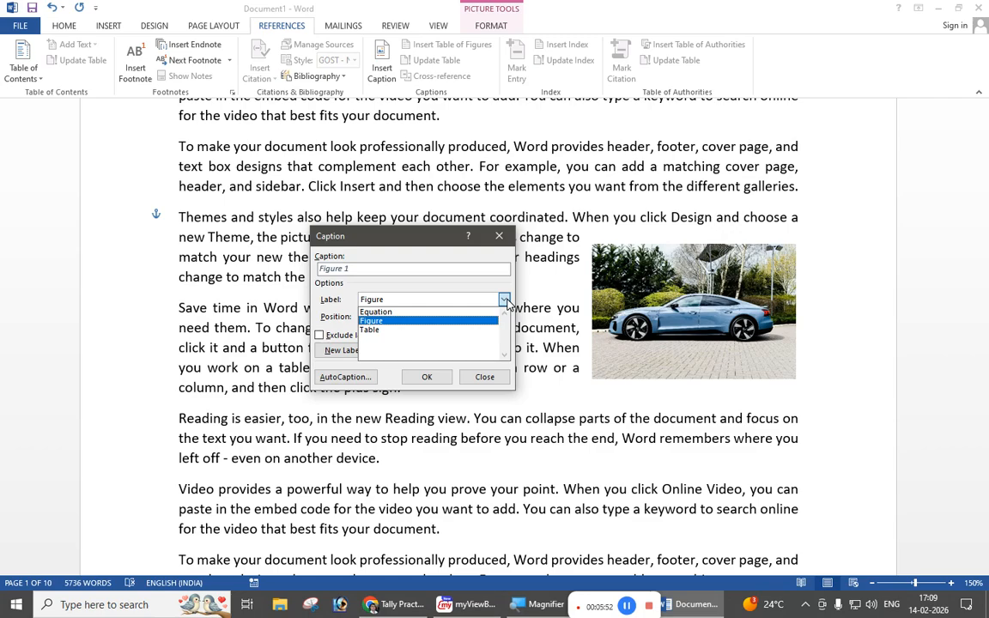
pyautogui.click(505, 300)
# Step: Create a new custom caption label named "Photo"
pyautogui.click(337, 350)
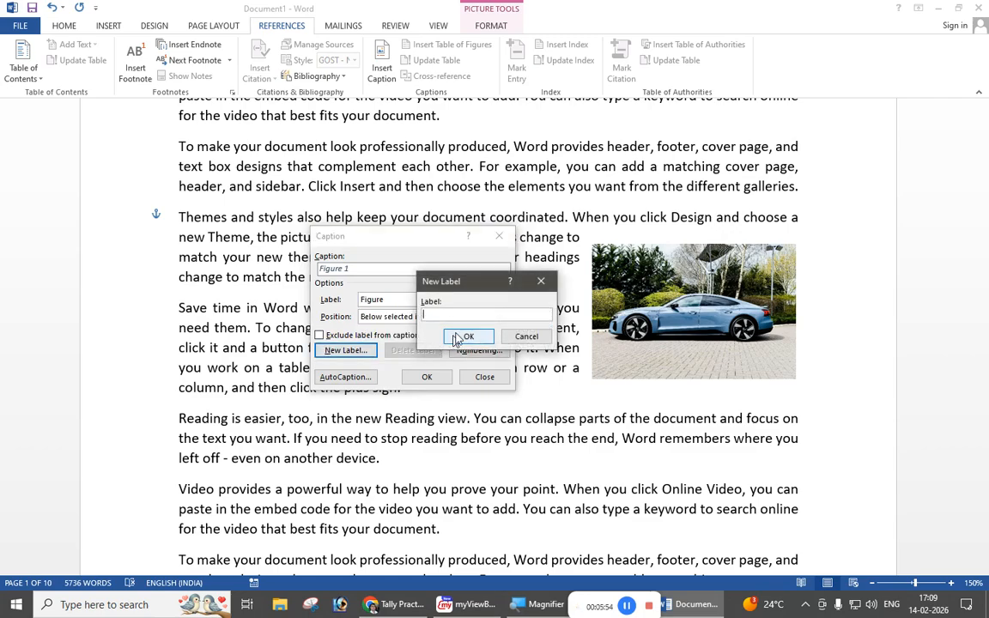
pyautogui.write('Photo')
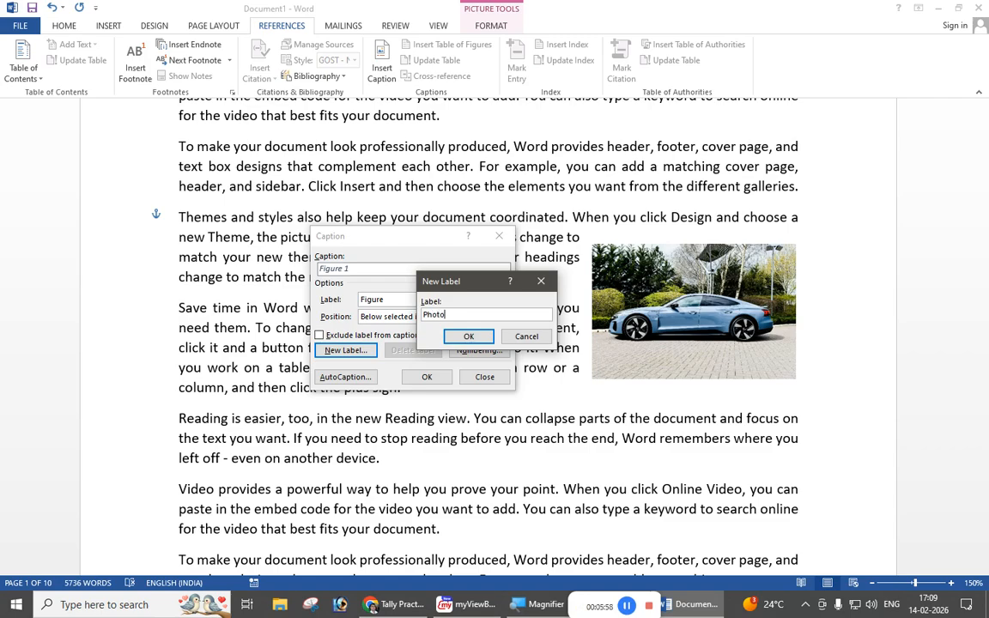
pyautogui.click(465, 335)
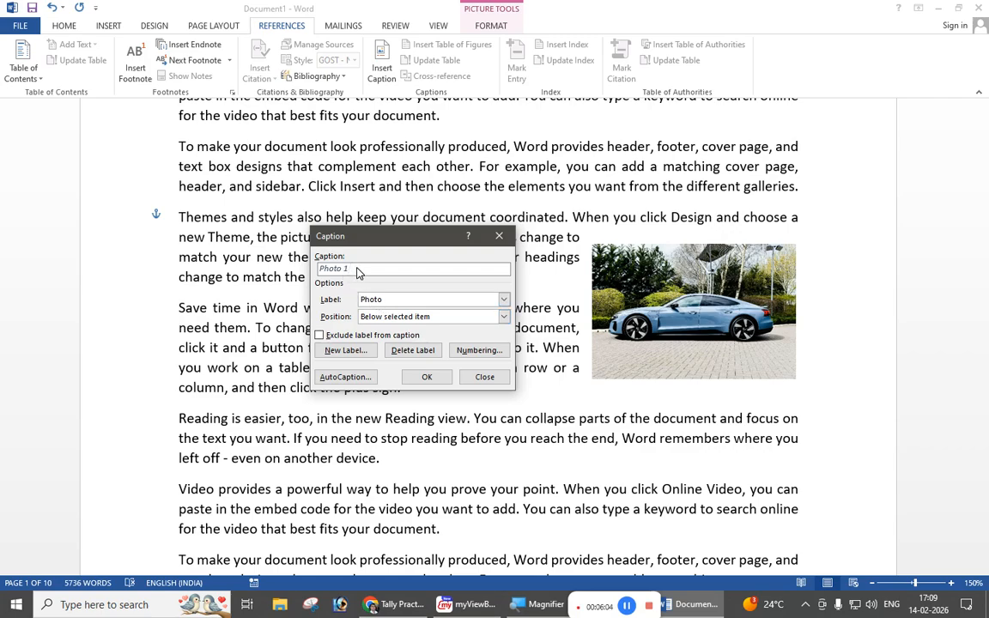
# Step: Set the Photo caption's numbering format to A, B, C
pyautogui.click(468, 352)
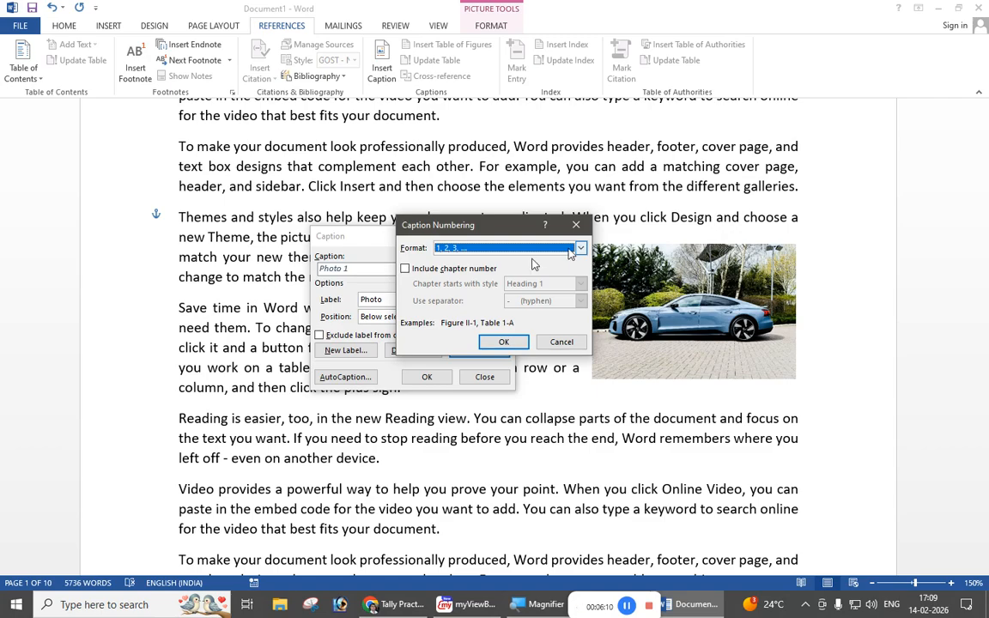
pyautogui.click(582, 248)
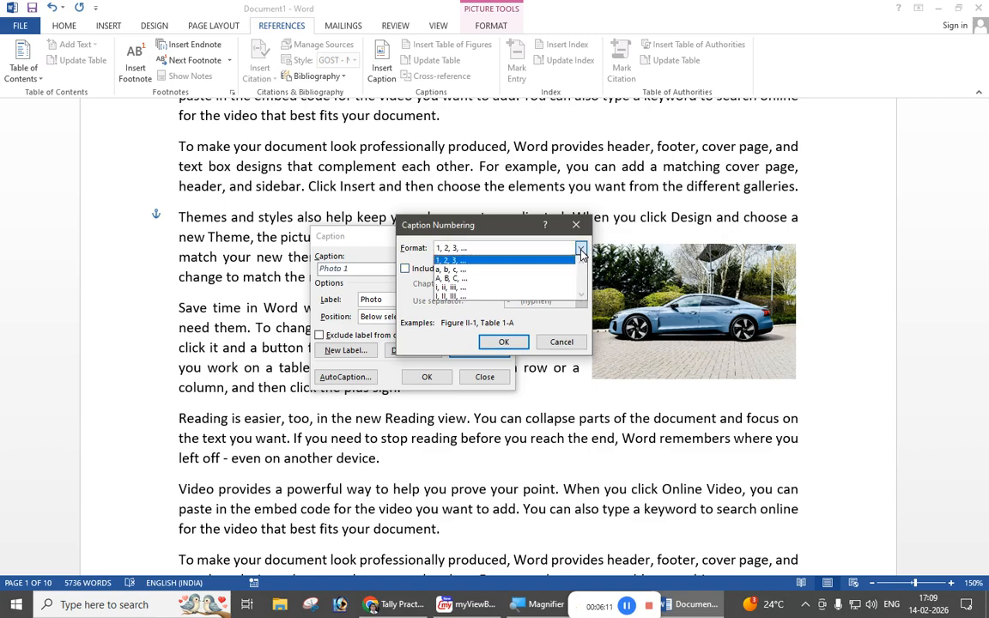
pyautogui.click(498, 277)
pyautogui.click(503, 341)
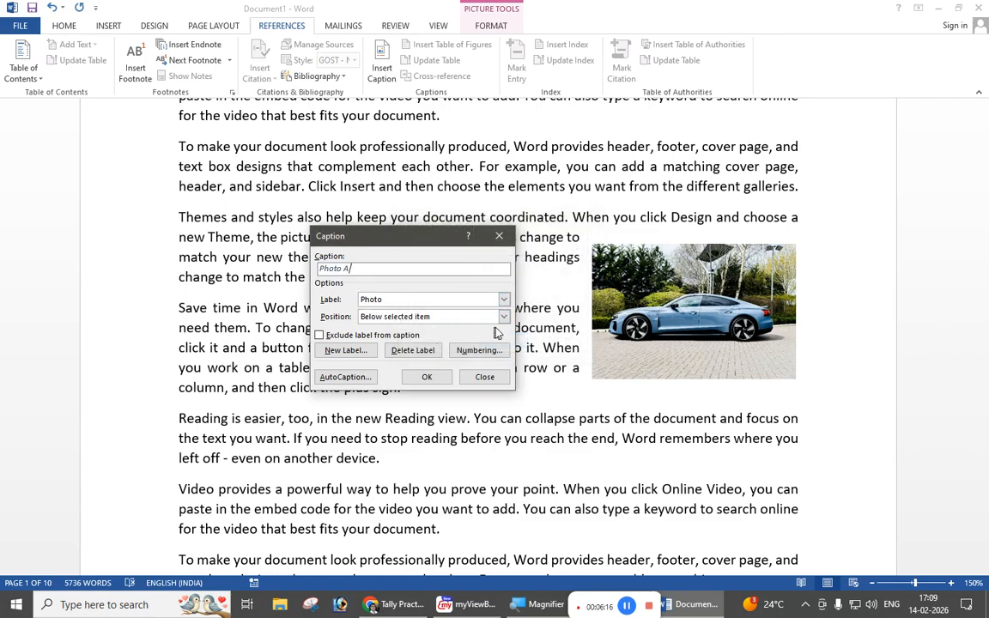
# Step: Change the Photo caption's numbering format to lowercase Roman numerals i, ii, iii
pyautogui.click(475, 349)
pyautogui.click(582, 248)
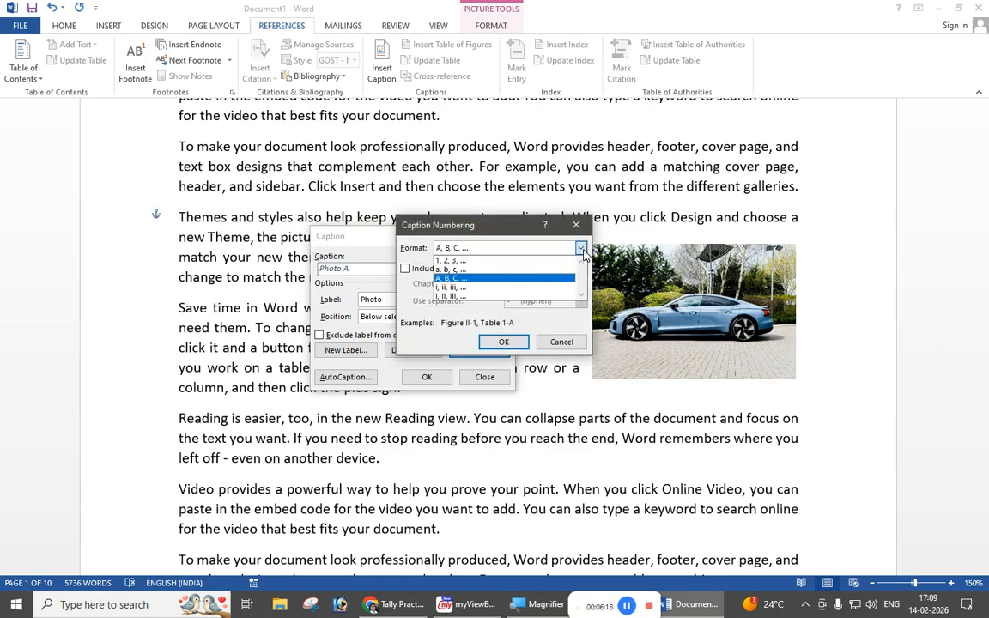
pyautogui.click(499, 293)
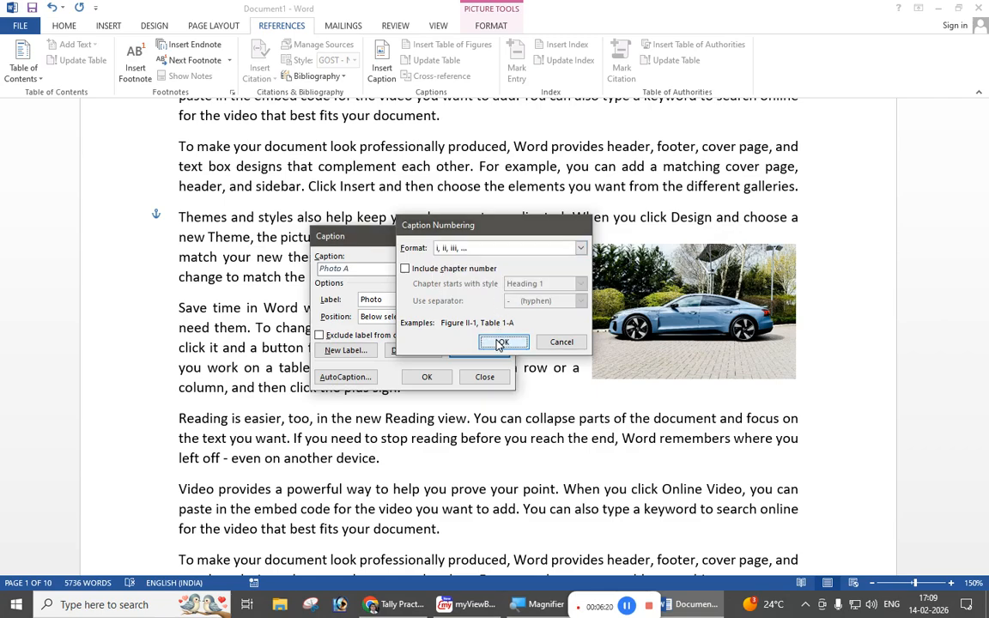
pyautogui.click(505, 342)
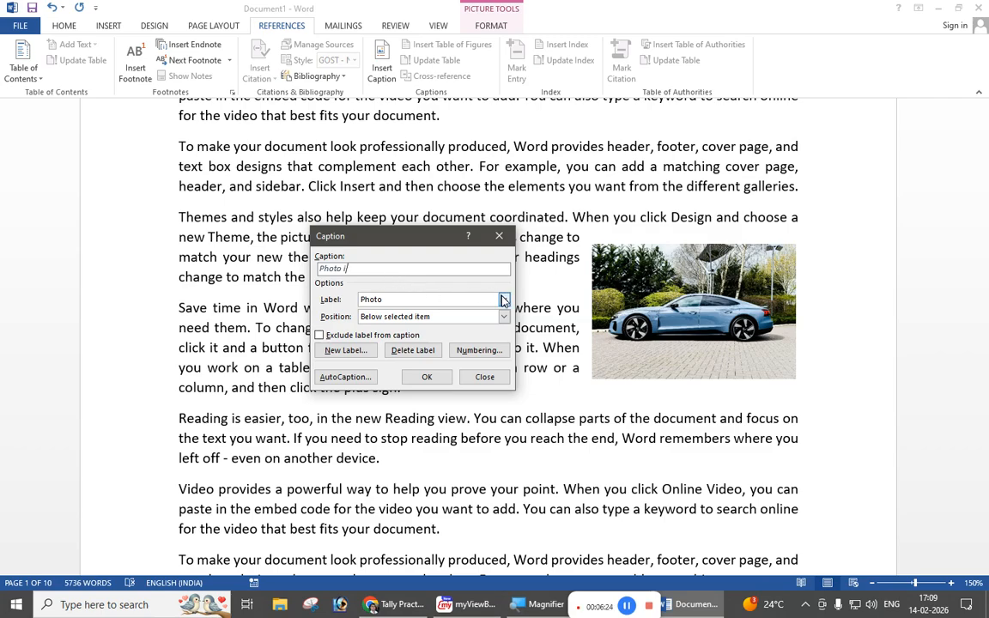
# Step: Set the Photo caption's numbering format back to 1, 2, 3
pyautogui.click(489, 352)
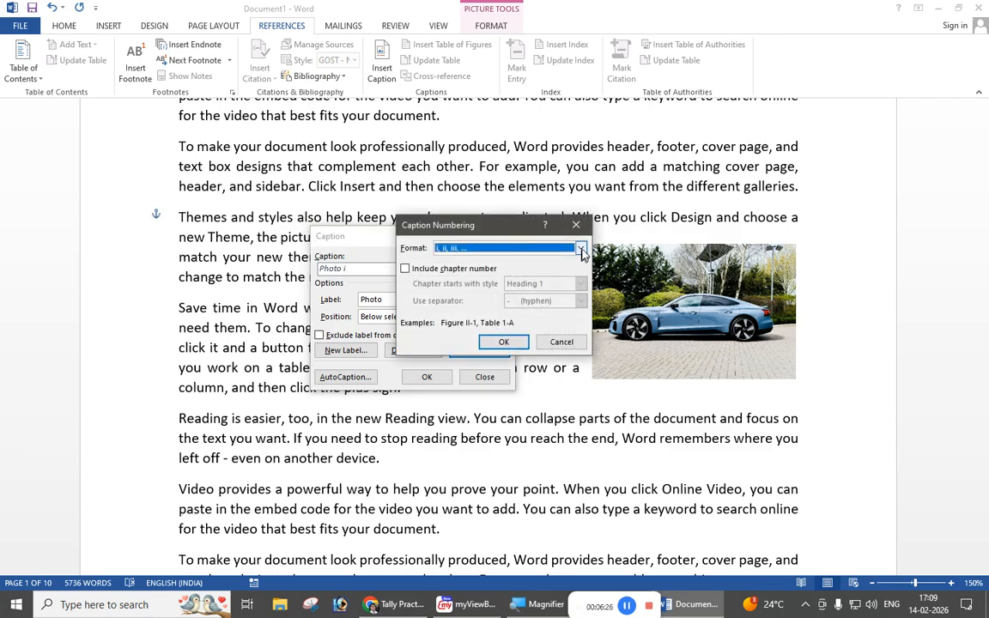
pyautogui.click(581, 248)
pyautogui.click(486, 262)
pyautogui.click(501, 341)
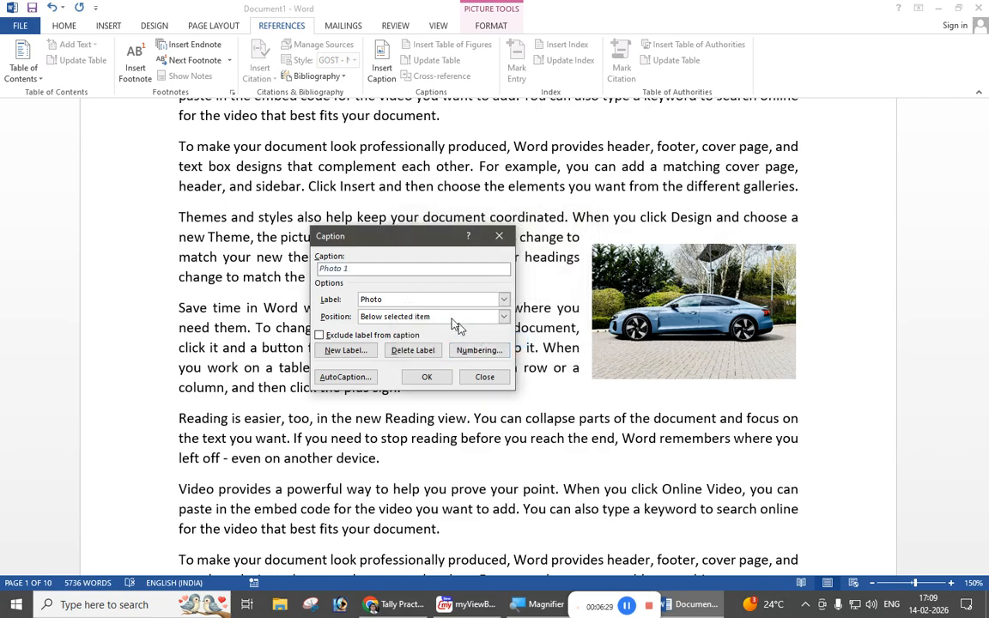
# Step: Add the text "Car" to the Photo 1 caption and insert it below the car picture
pyautogui.click(374, 273)
pyautogui.write('Car')
pyautogui.click(410, 382)
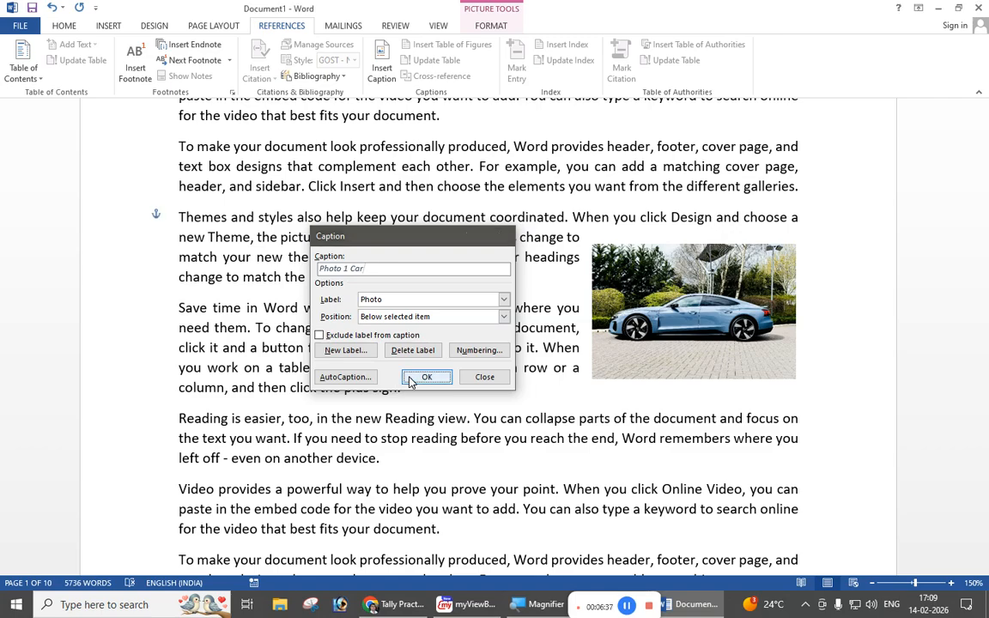
pyautogui.click(697, 340)
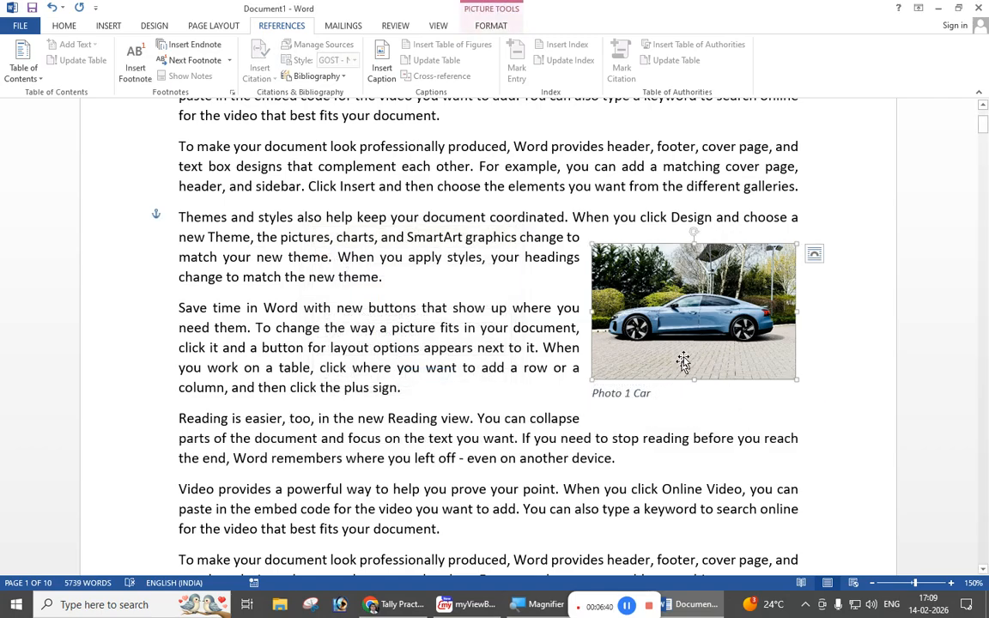
# Step: Insert the caption "Photo 2 Circle" below the blue circle on page 2
pyautogui.scroll(-3, 691, 344)
pyautogui.scroll(-15, 700, 378)
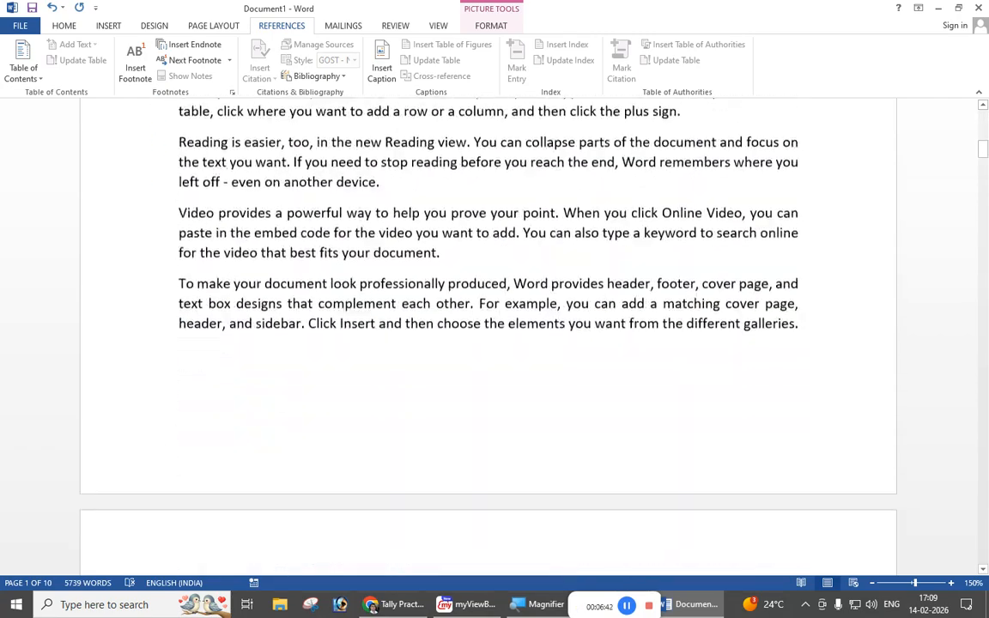
pyautogui.click(702, 383)
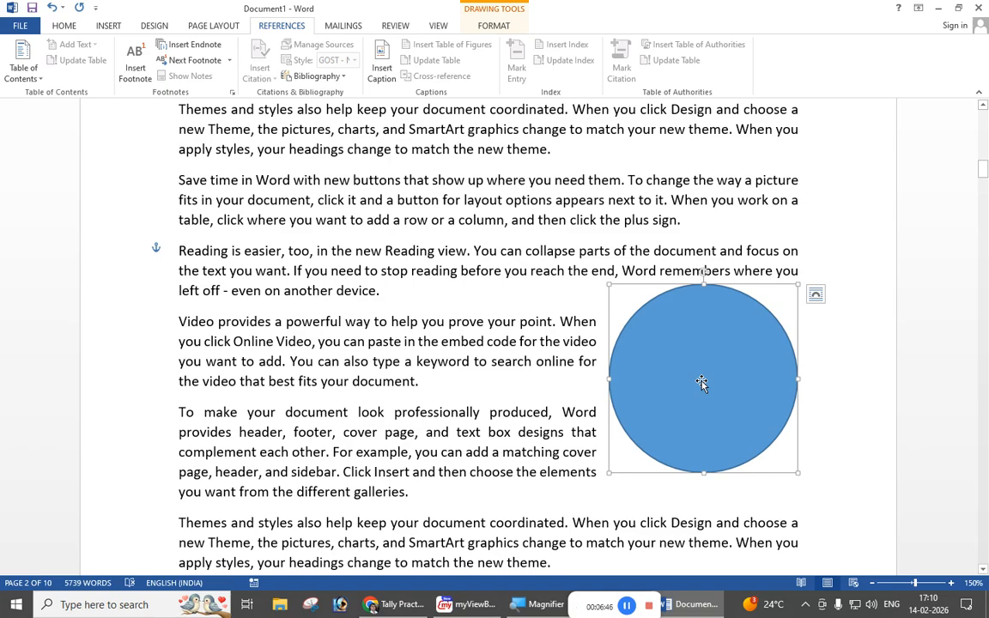
pyautogui.click(381, 67)
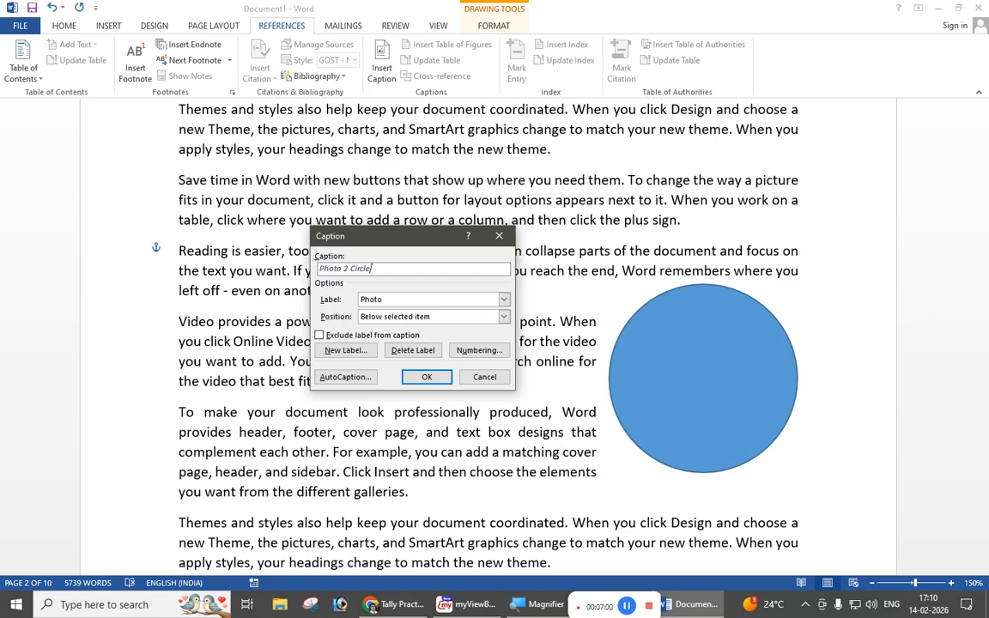
pyautogui.click(425, 378)
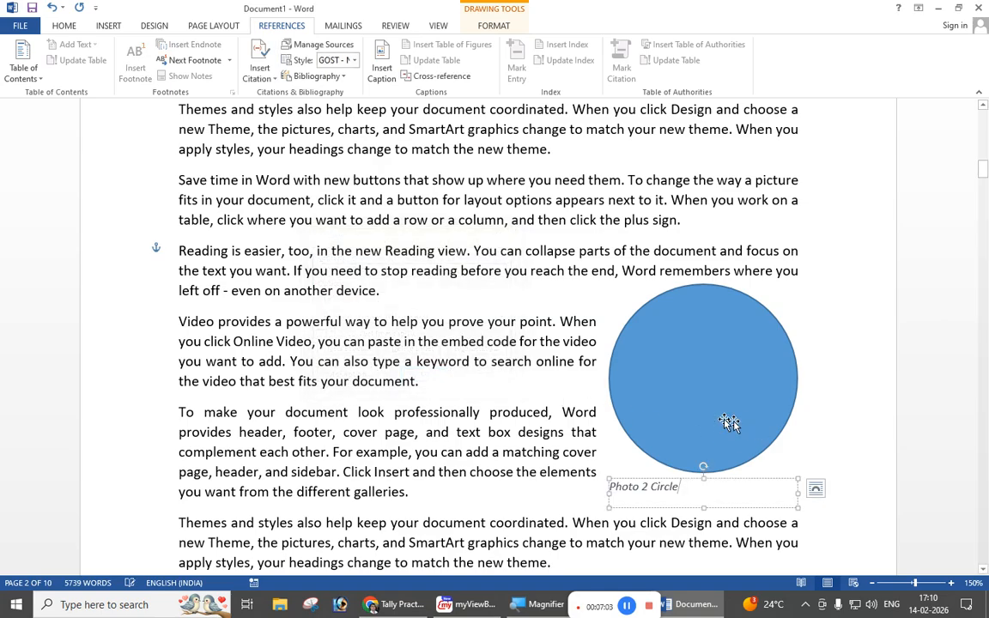
pyautogui.click(706, 401)
# Step: Insert the caption "Photo 3 Triangle" below the orange triangle on page 4
pyautogui.scroll(-20, 707, 401)
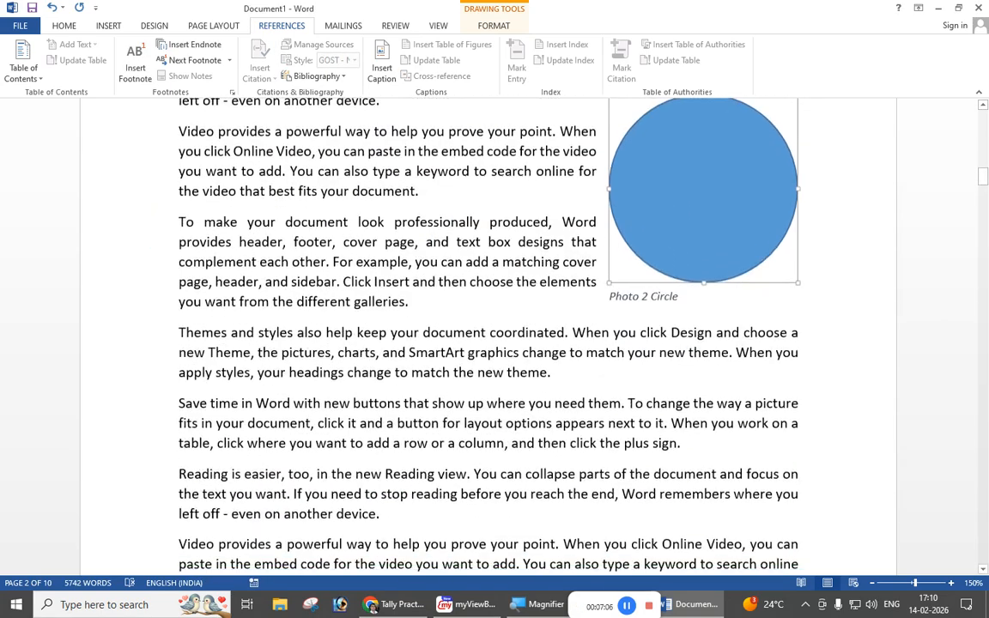
pyautogui.scroll(-15, 711, 285)
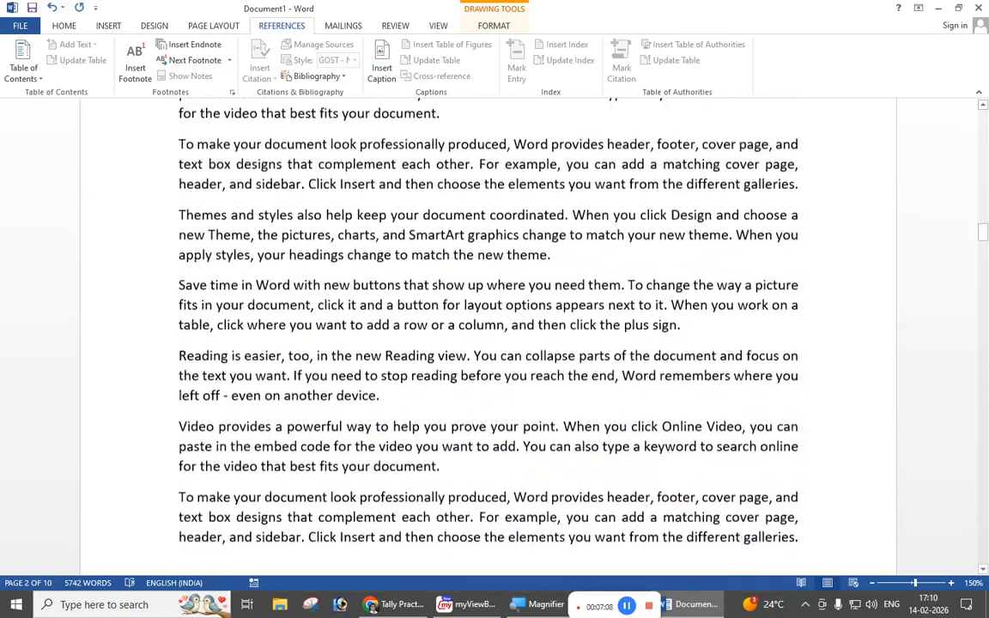
pyautogui.click(711, 281)
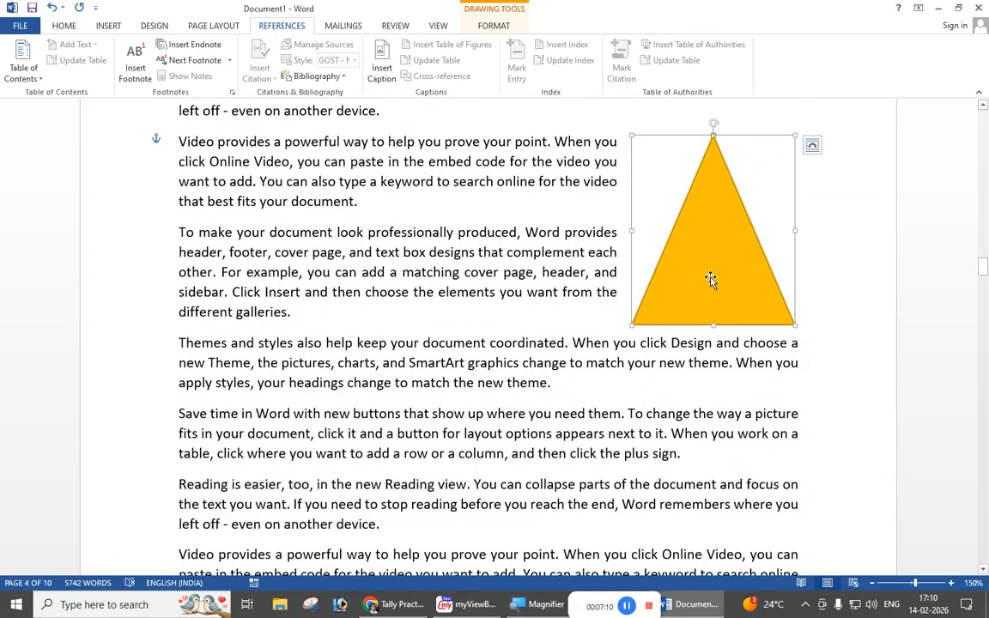
pyautogui.click(381, 69)
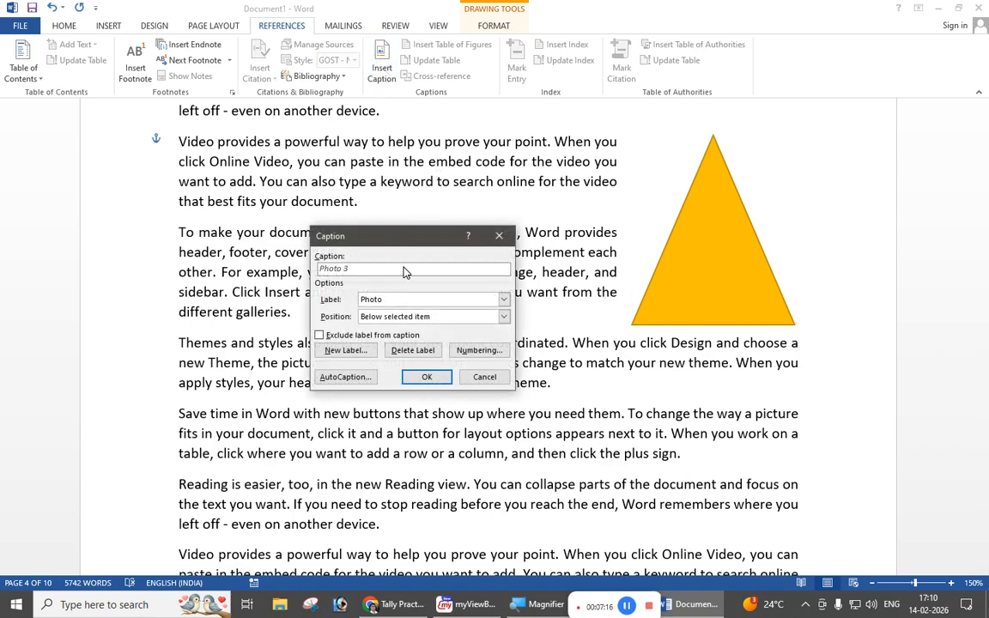
pyautogui.write('Triangle')
pyautogui.click(426, 376)
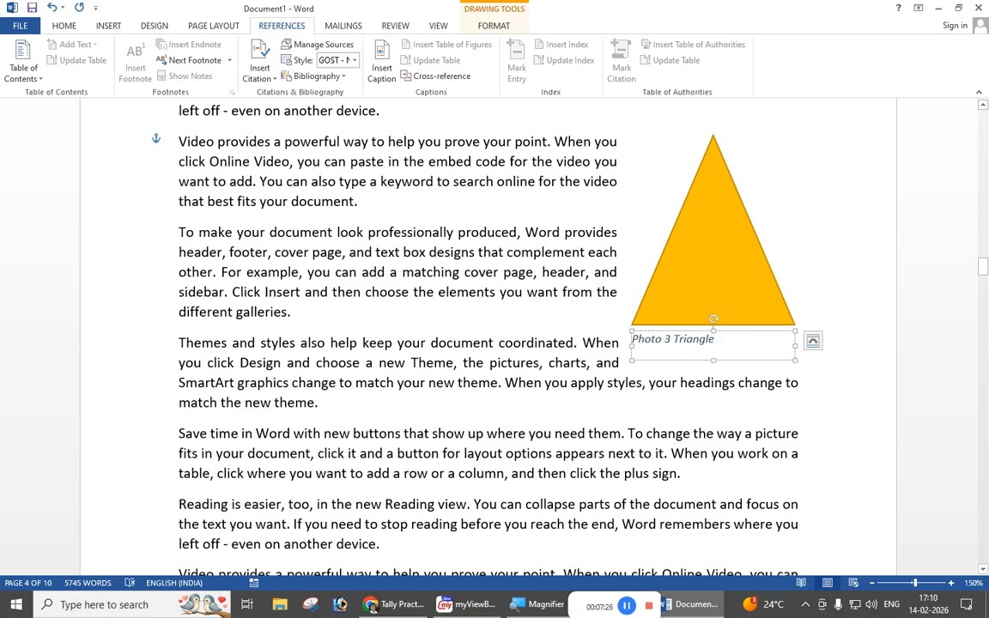
pyautogui.click(445, 326)
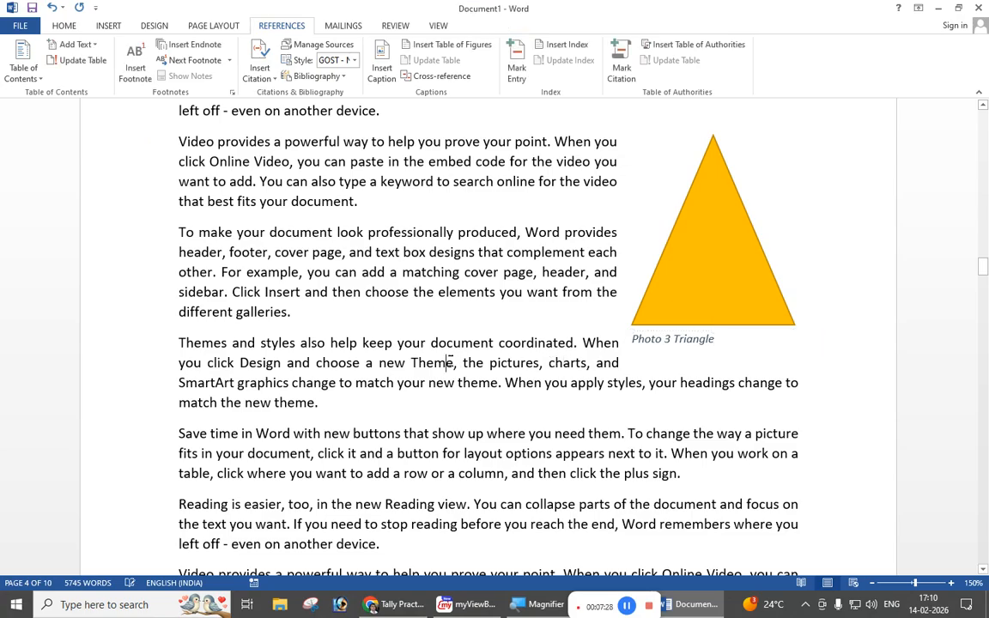
# Step: Insert a table of figures for the Photo captions after the document's last paragraph, with dotted tab leaders and right-aligned page numbers
pyautogui.scroll(3, 444, 325)
pyautogui.scroll(7, 488, 335)
pyautogui.scroll(-8, 764, 302)
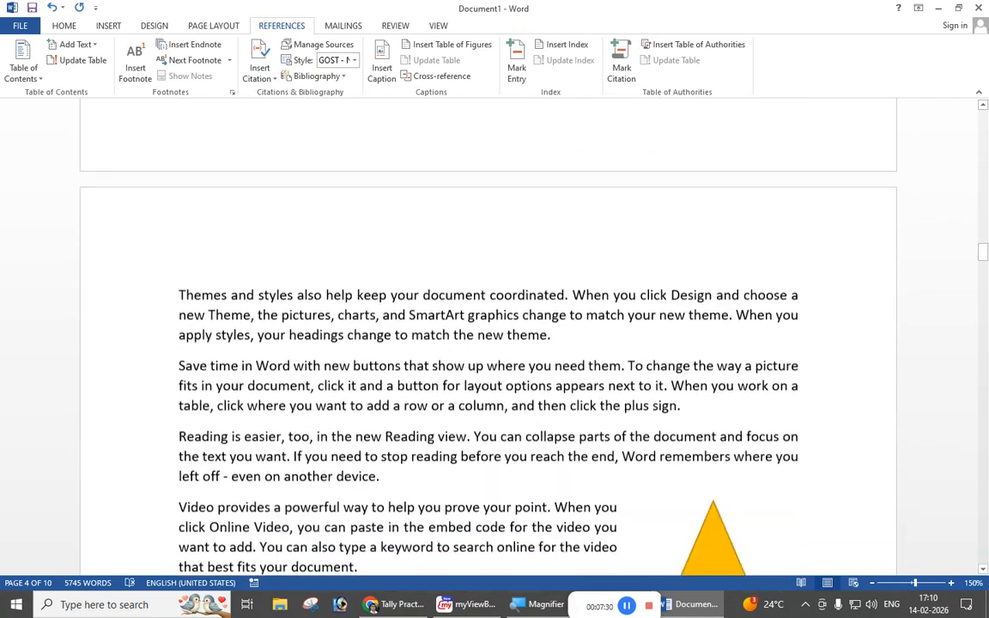
pyautogui.moveTo(981, 266); pyautogui.dragTo(923, 543)
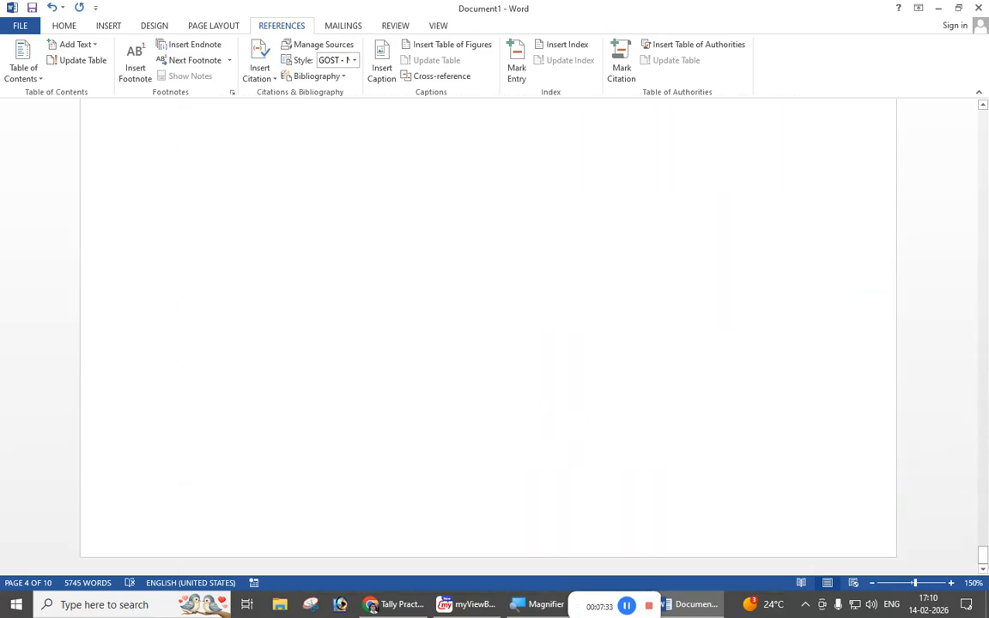
pyautogui.scroll(3, 488, 344)
pyautogui.click(203, 350)
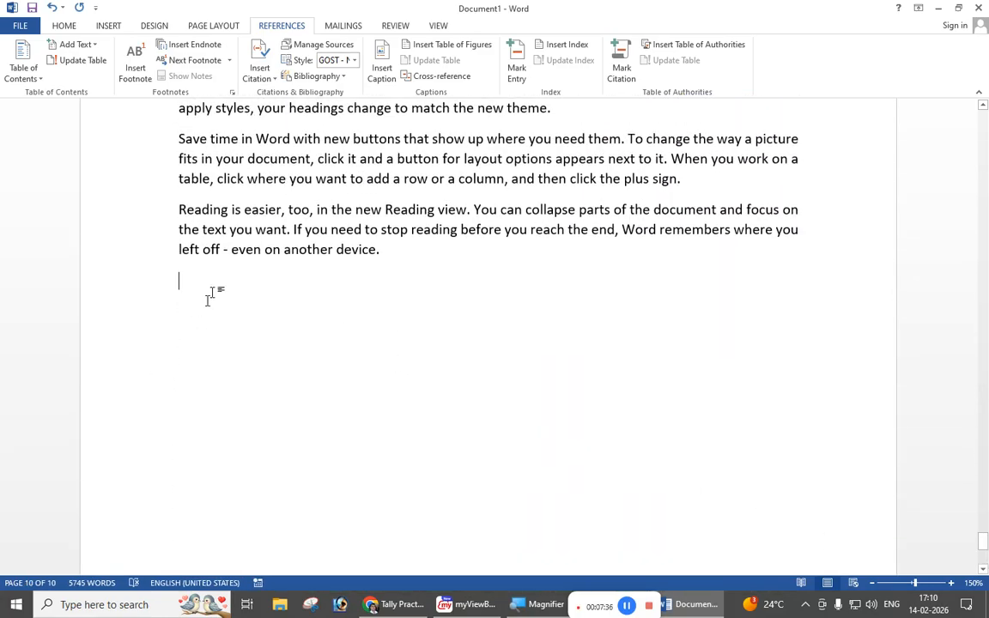
pyautogui.click(445, 47)
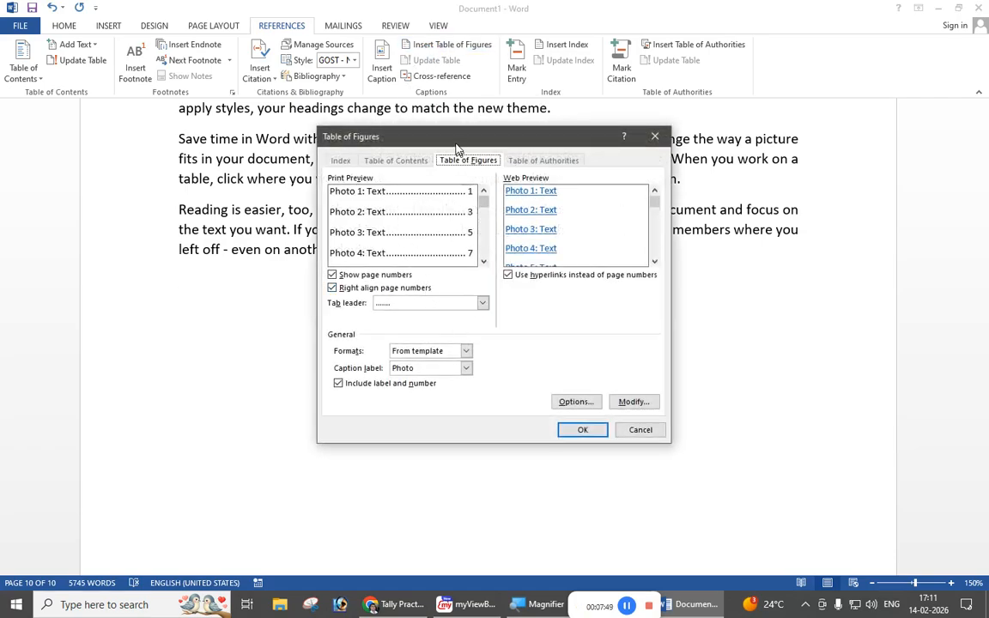
pyautogui.moveTo(454, 146); pyautogui.dragTo(427, 165)
pyautogui.click(556, 454)
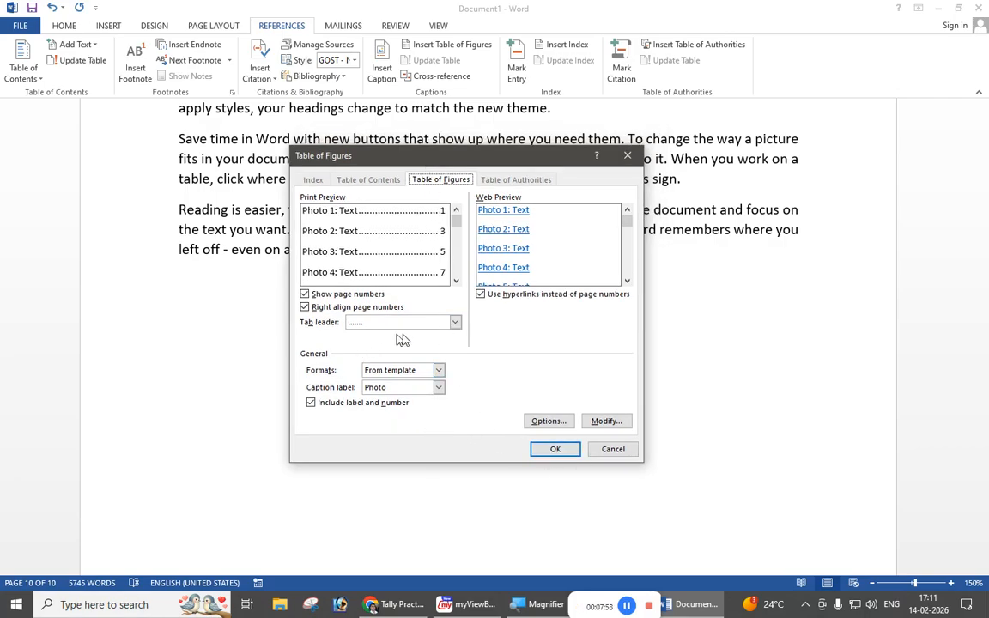
pyautogui.click(456, 322)
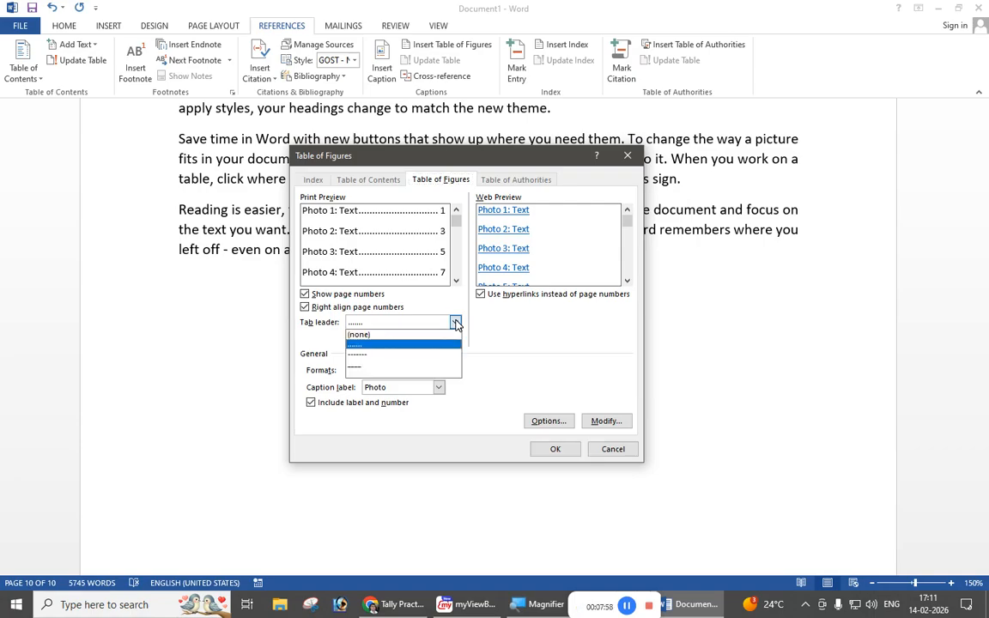
pyautogui.click(456, 323)
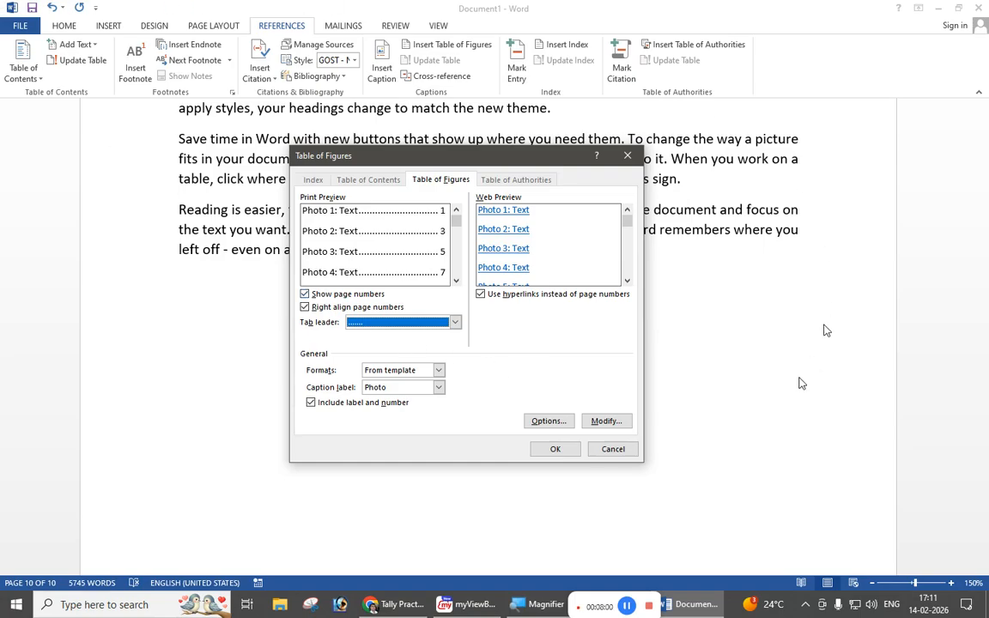
pyautogui.click(554, 450)
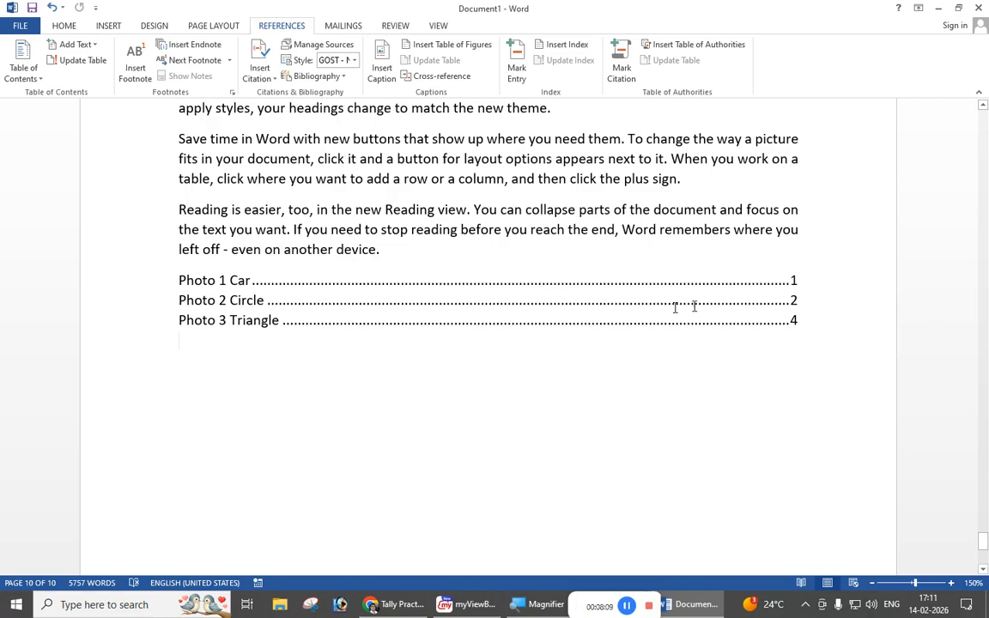
# Step: Follow the Photo 2 Circle entry in the table of figures to its caption, and return to the table
pyautogui.click(257, 280)
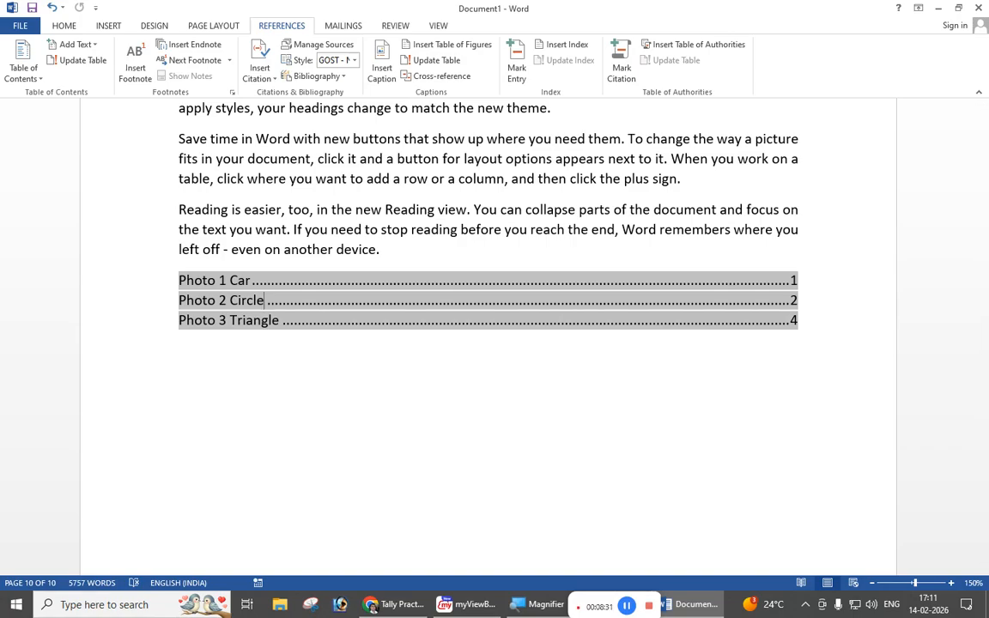
pyautogui.keyDown('ctrl'); pyautogui.click(287, 310); pyautogui.keyUp('ctrl')
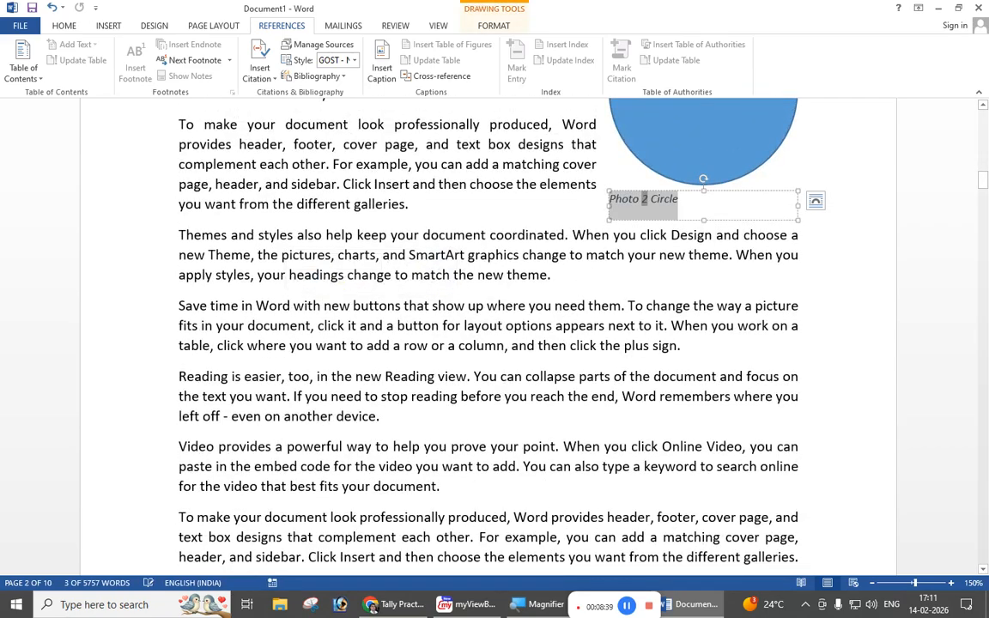
pyautogui.click(634, 291)
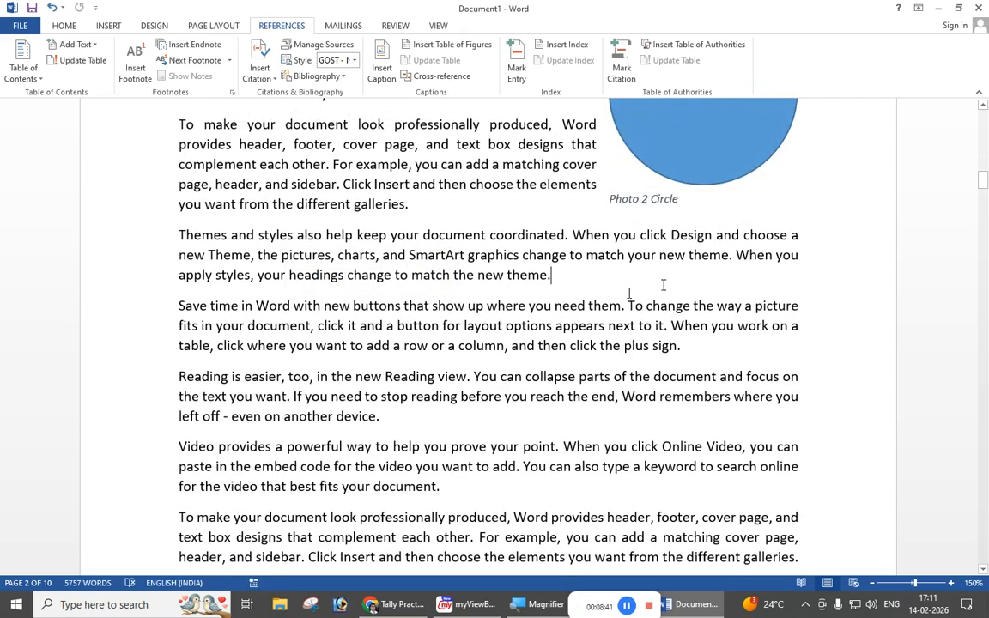
pyautogui.moveTo(983, 186); pyautogui.dragTo(983, 560)
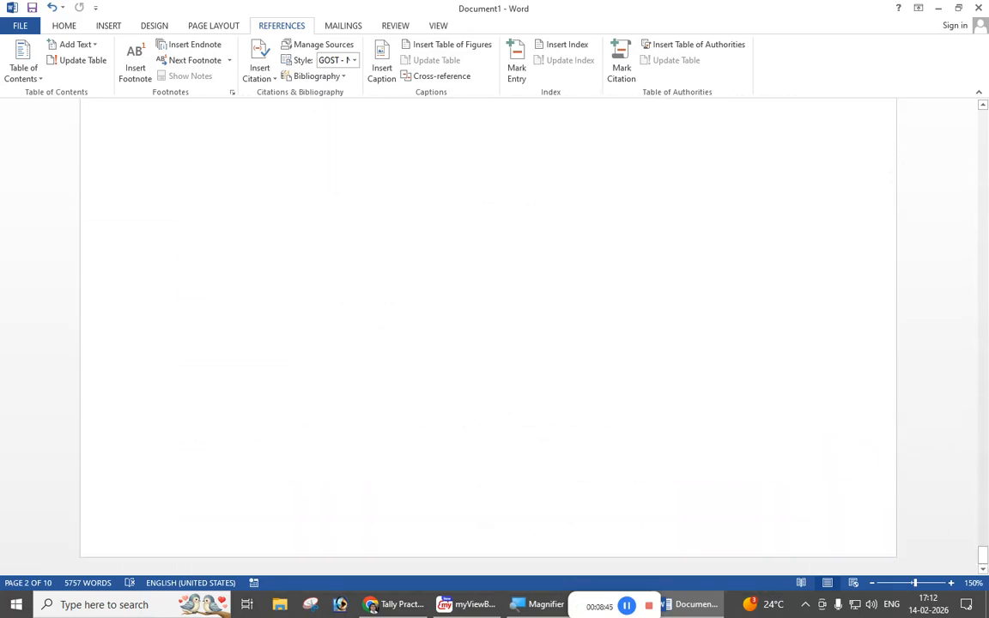
pyautogui.scroll(5, 491, 256)
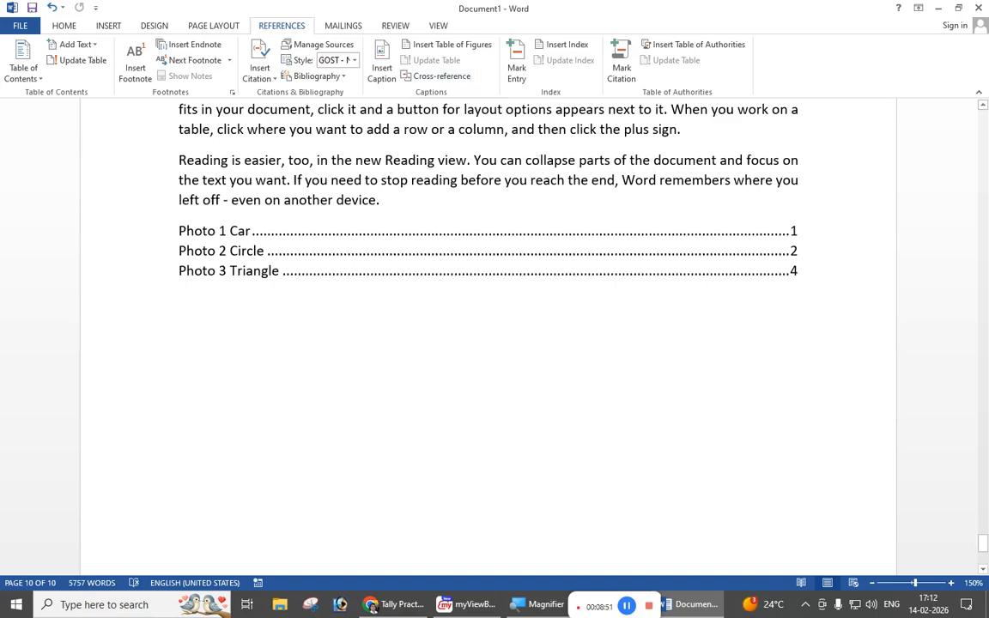
pyautogui.scroll(3, 488, 258)
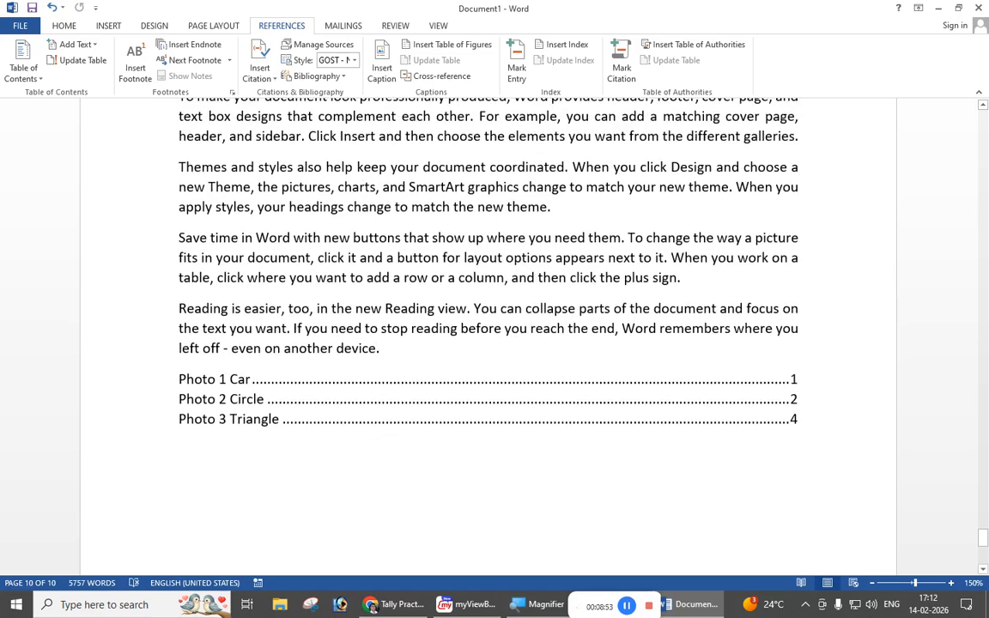
pyautogui.scroll(3, 487, 283)
pyautogui.scroll(-2, 488, 283)
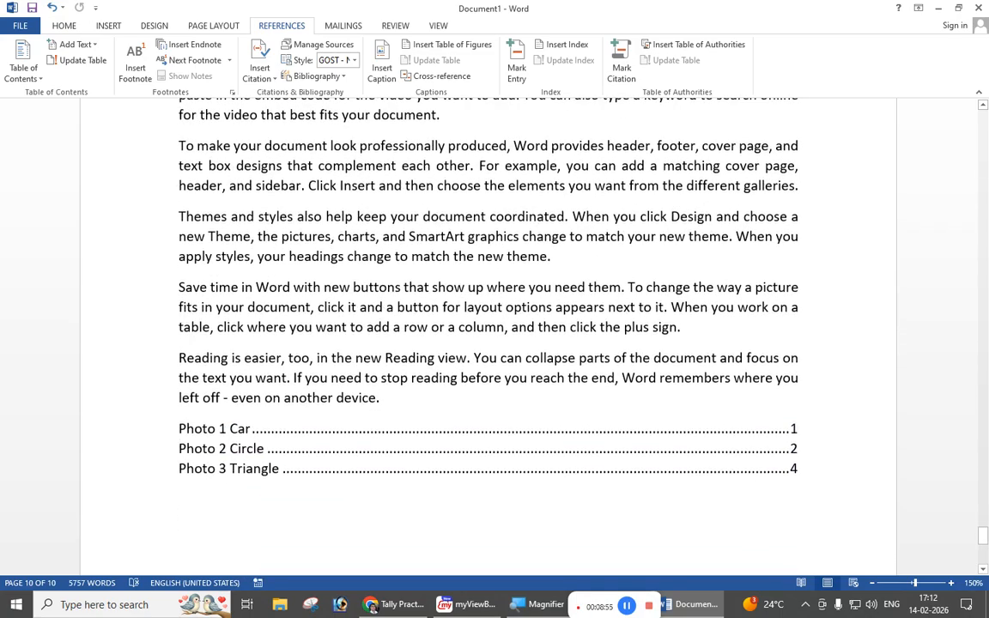
# Step: Draw an oval about 5.3 cm wide and 3 cm high at the right margin beside the "Save time in Word" paragraph on page 7
pyautogui.moveTo(984, 532); pyautogui.dragTo(983, 396)
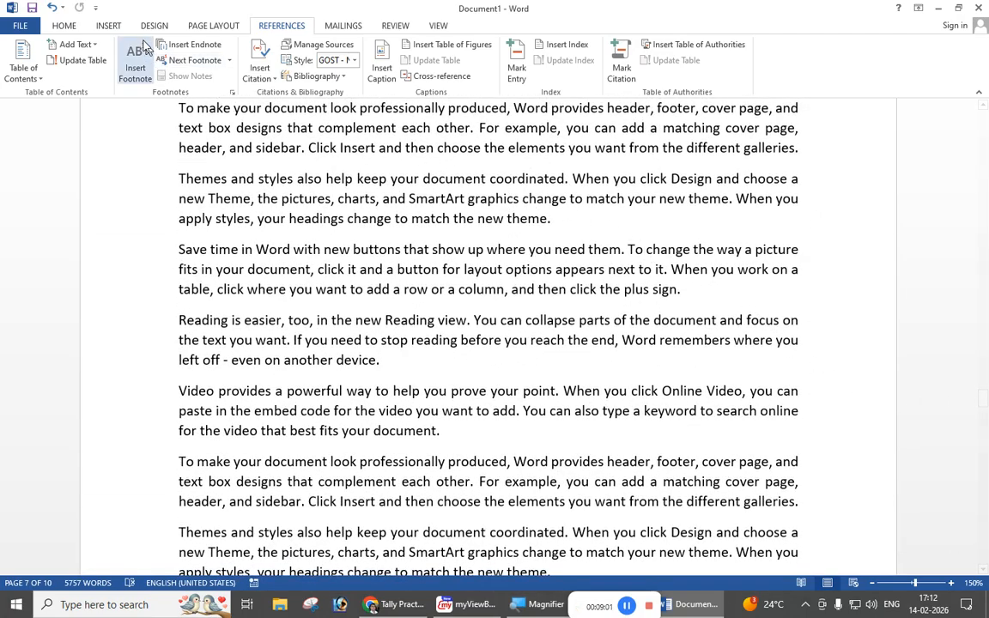
pyautogui.click(116, 29)
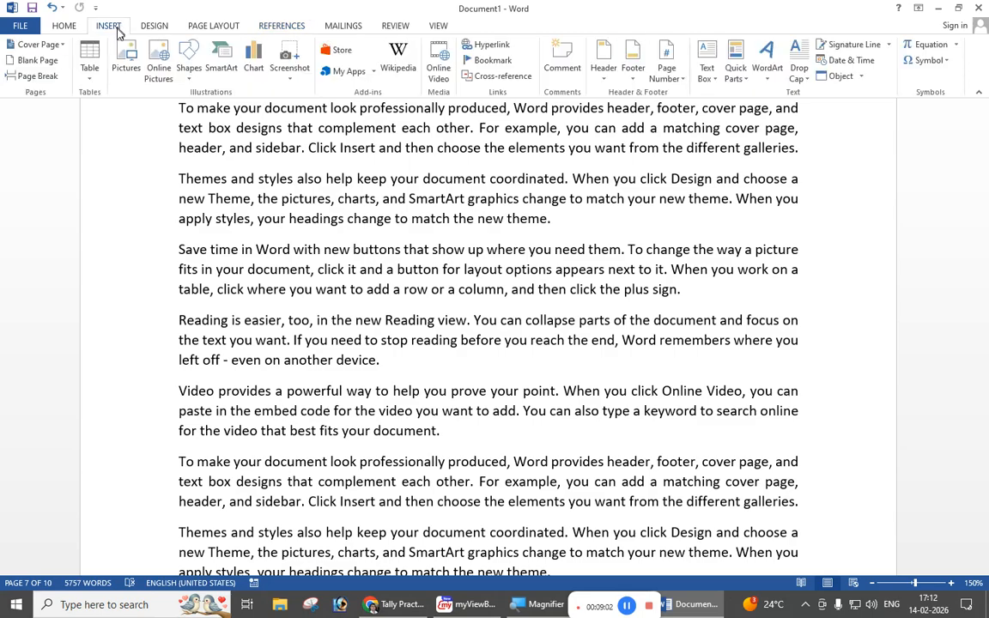
pyautogui.click(189, 67)
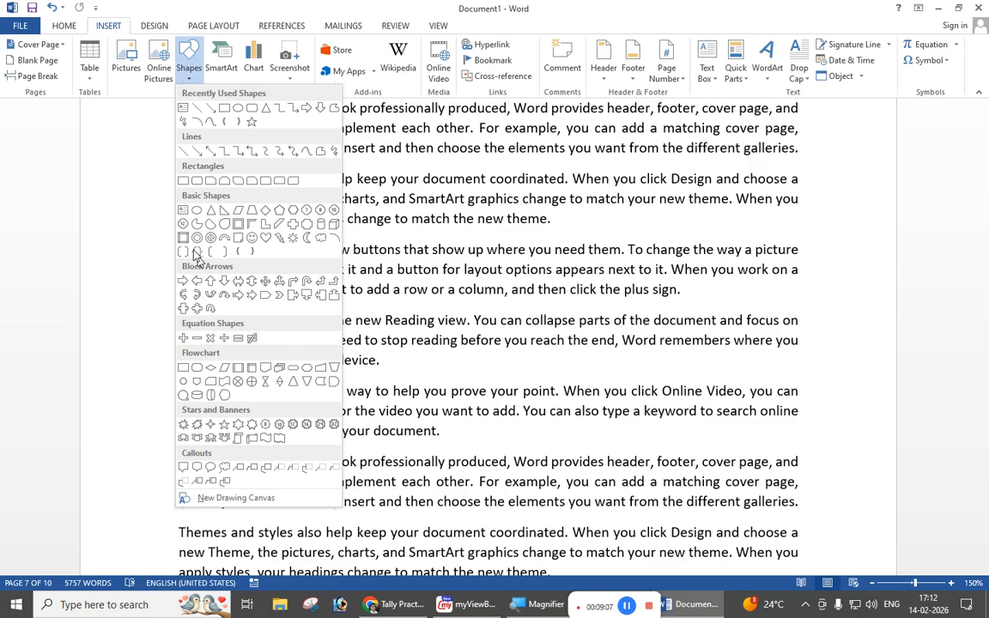
pyautogui.click(197, 213)
pyautogui.moveTo(605, 248)
pyautogui.mouseDown()
pyautogui.moveTo(669, 294)
pyautogui.moveTo(810, 352)
pyautogui.moveTo(812, 366)
pyautogui.mouseUp()
pyautogui.moveTo(720, 319); pyautogui.dragTo(707, 319)
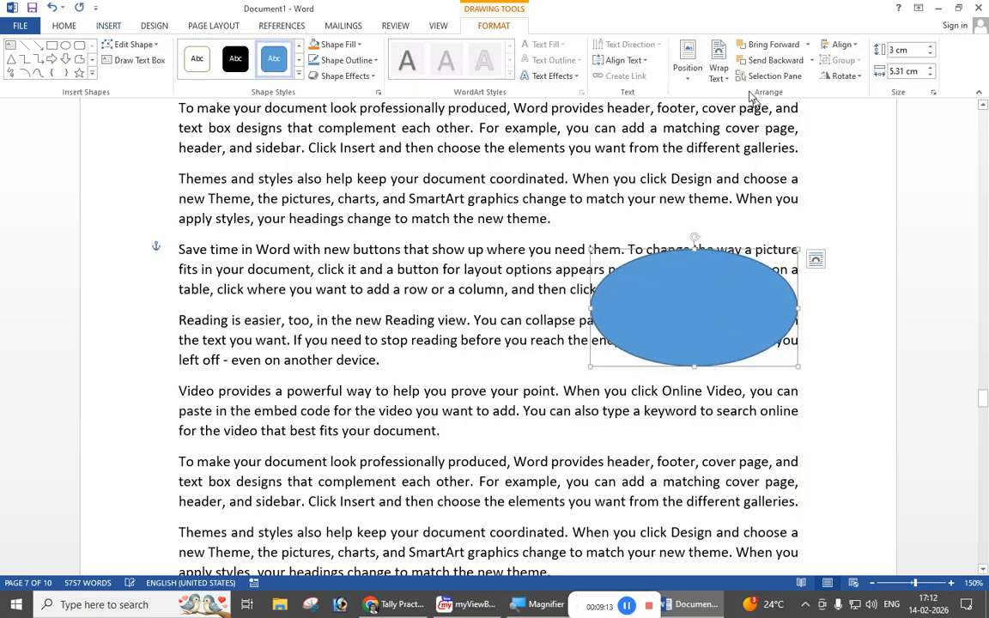
# Step: Set the oval's text wrapping to Square and apply a solid green shape style without an outline
pyautogui.click(721, 76)
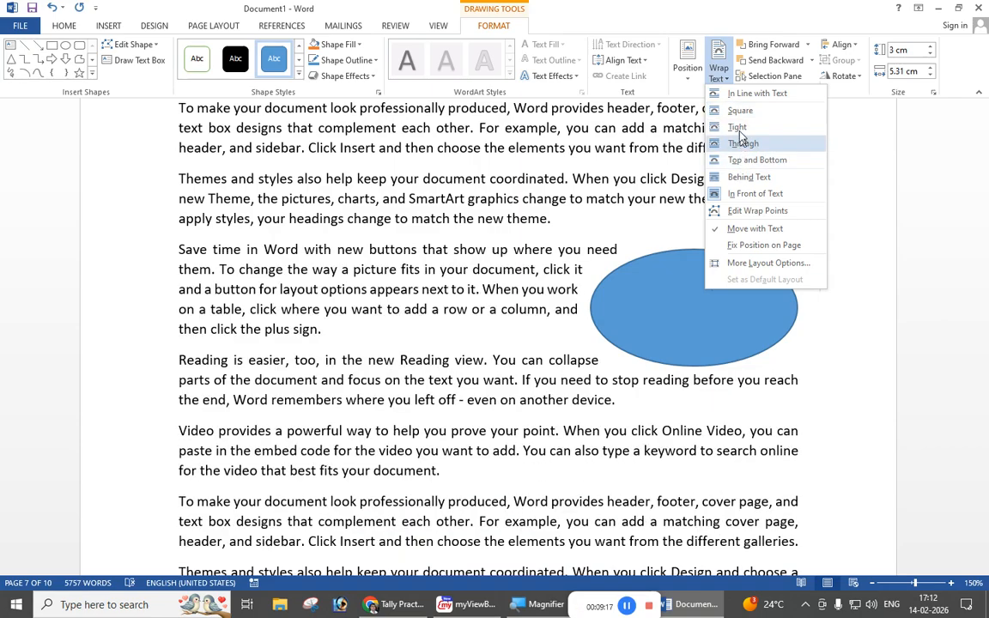
pyautogui.click(737, 110)
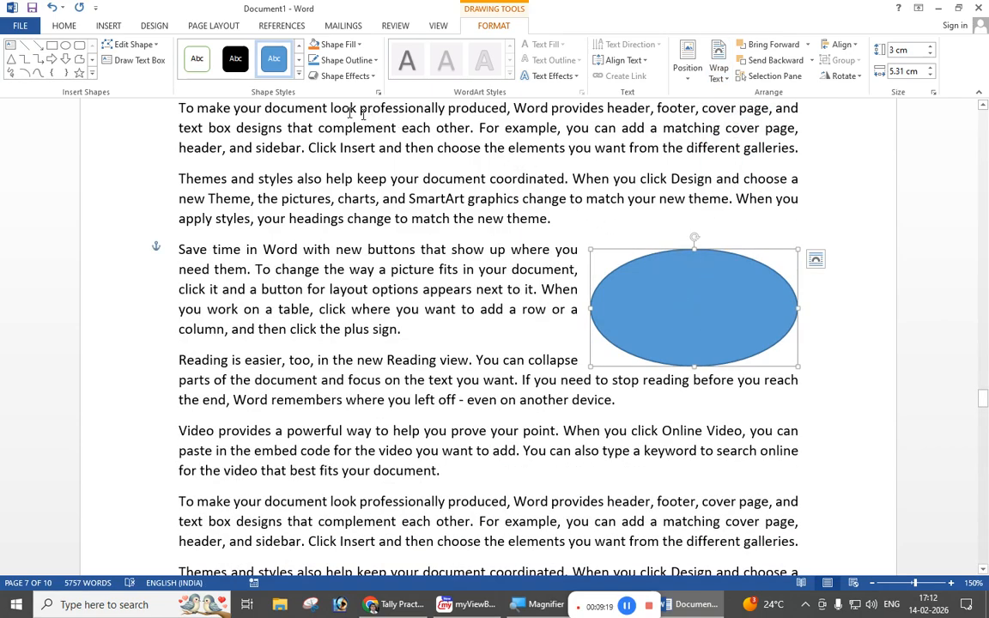
pyautogui.click(298, 75)
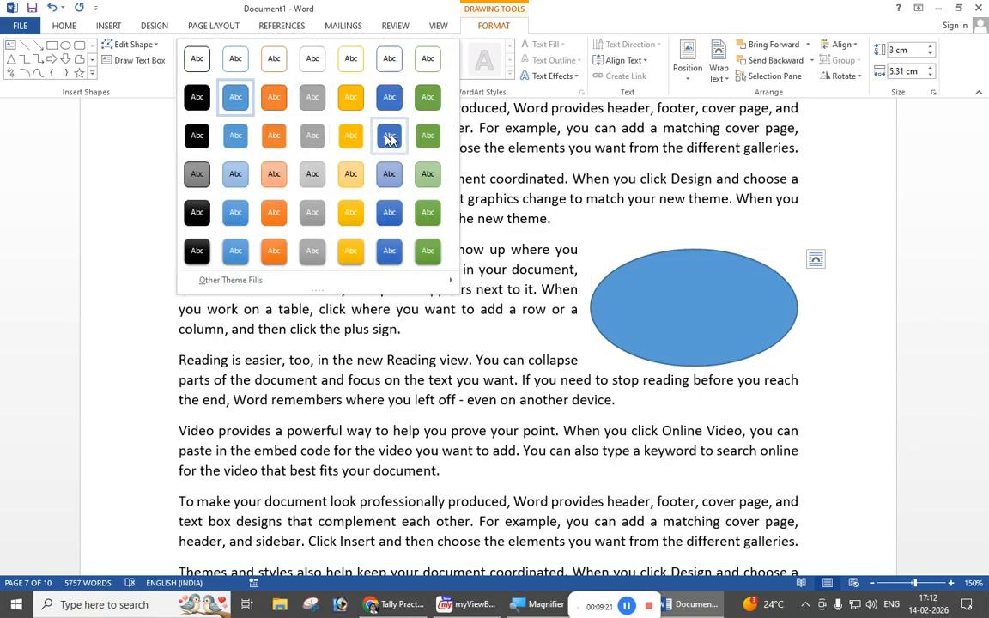
pyautogui.click(427, 135)
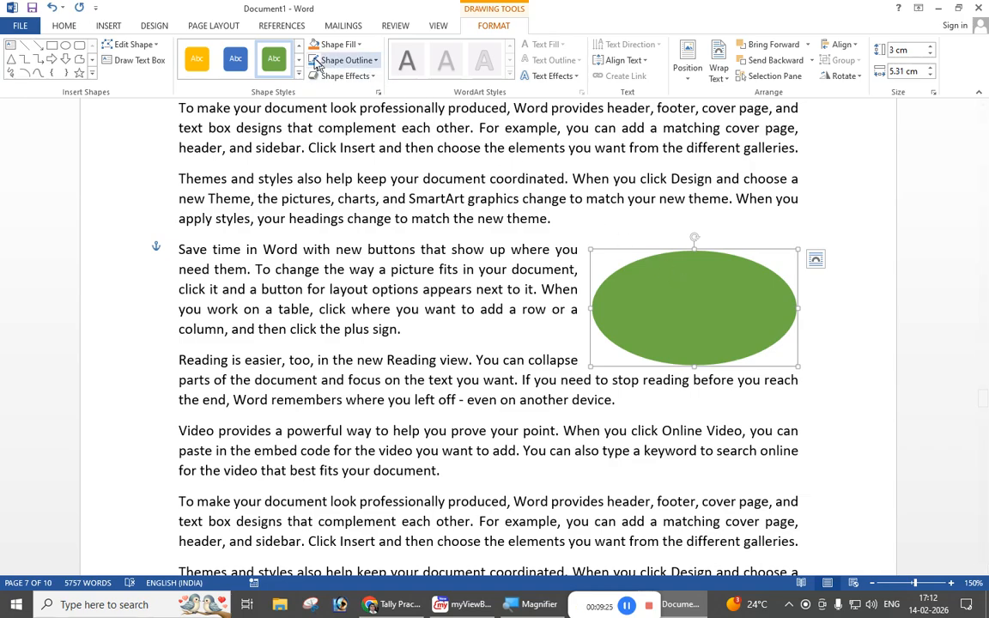
# Step: Insert the caption "Photo 4 Oval" below the green oval on page 7
pyautogui.click(283, 25)
pyautogui.click(379, 65)
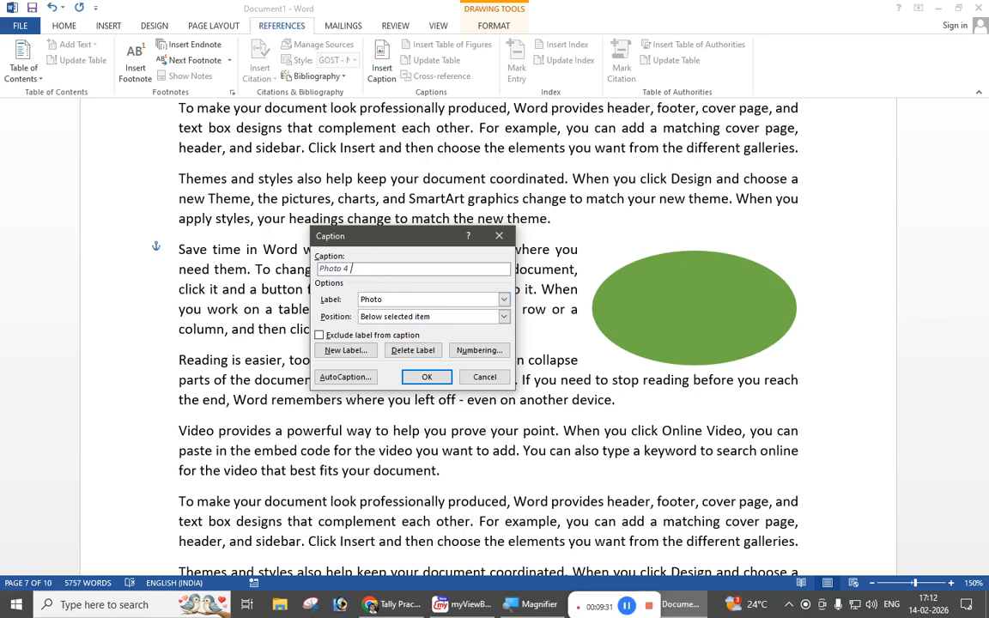
pyautogui.write('Oval')
pyautogui.click(425, 378)
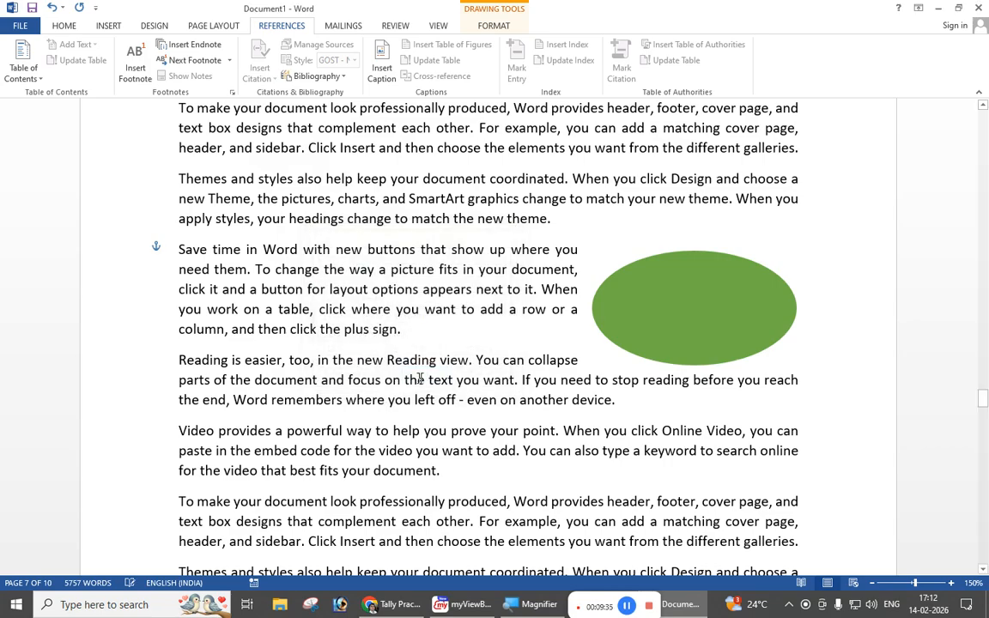
pyautogui.click(690, 326)
pyautogui.scroll(-3, 982, 421)
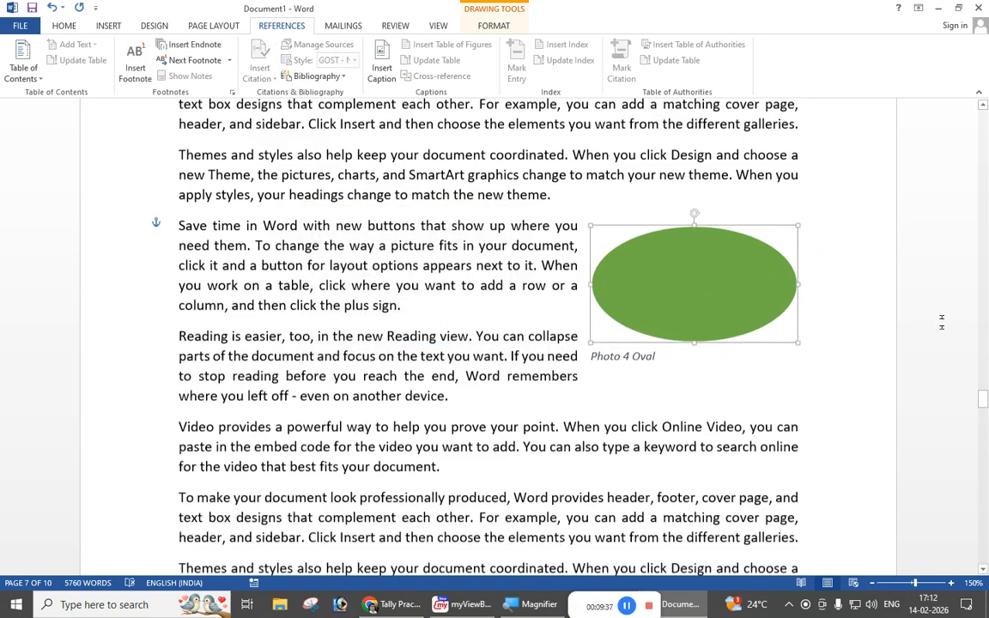
# Step: Update the entire table of figures at the end of the document to include the new oval caption
pyautogui.moveTo(982, 408); pyautogui.dragTo(982, 558)
pyautogui.scroll(2, 647, 397)
pyautogui.click(465, 271)
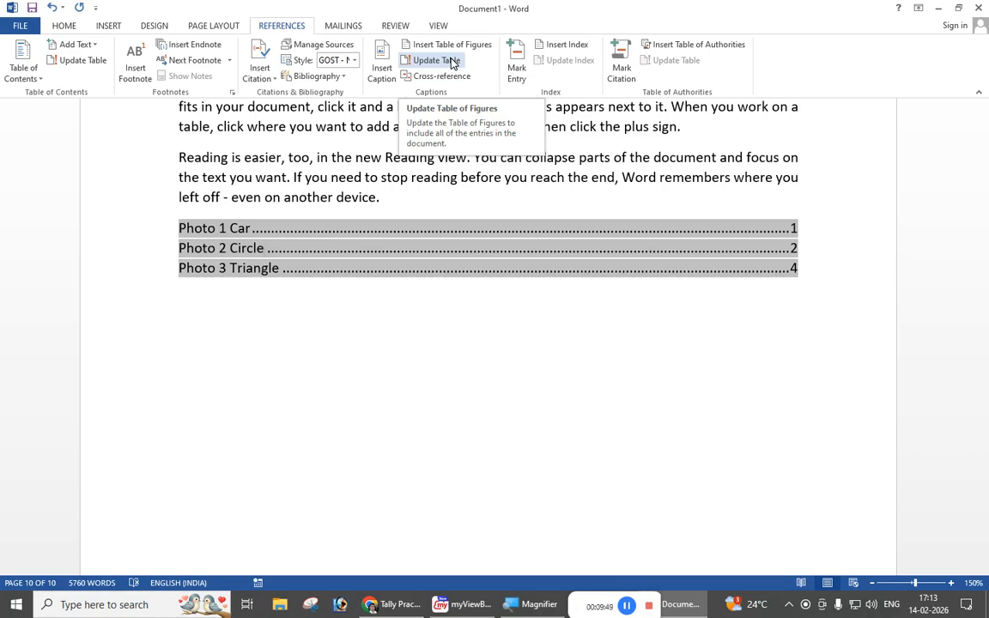
pyautogui.click(453, 62)
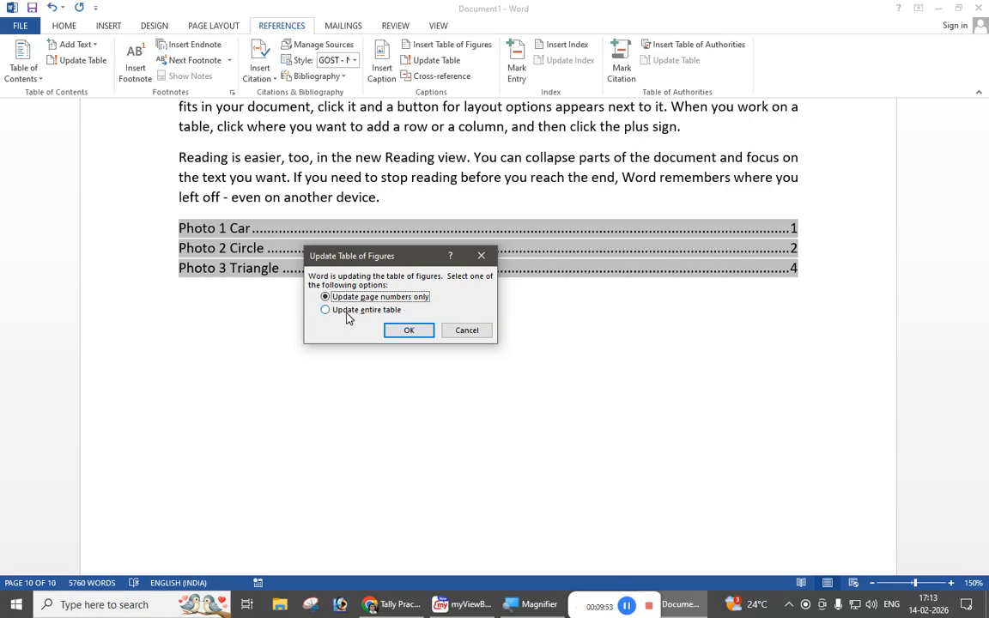
pyautogui.click(348, 313)
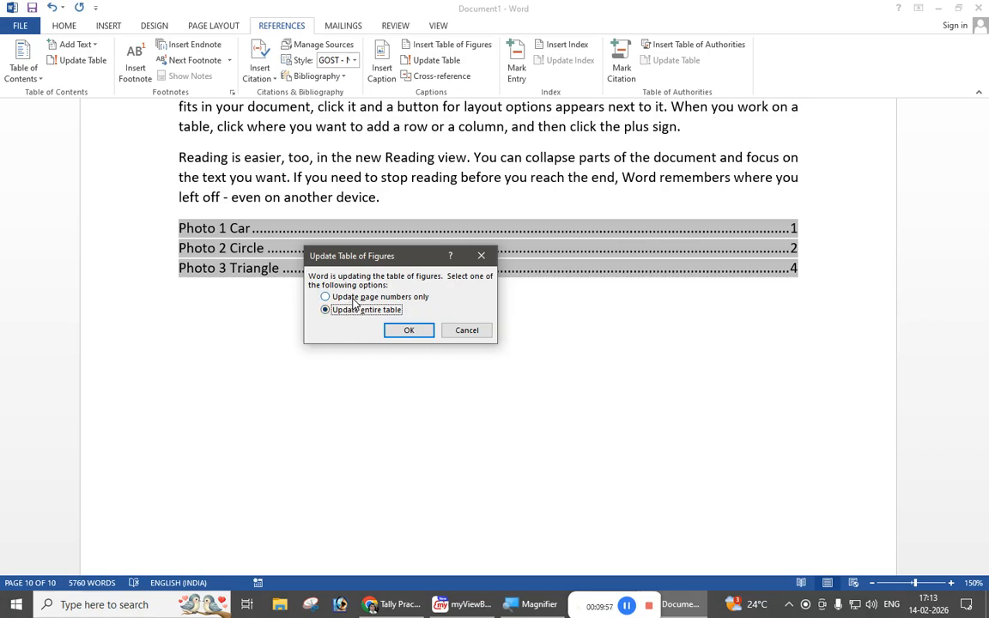
pyautogui.click(626, 607)
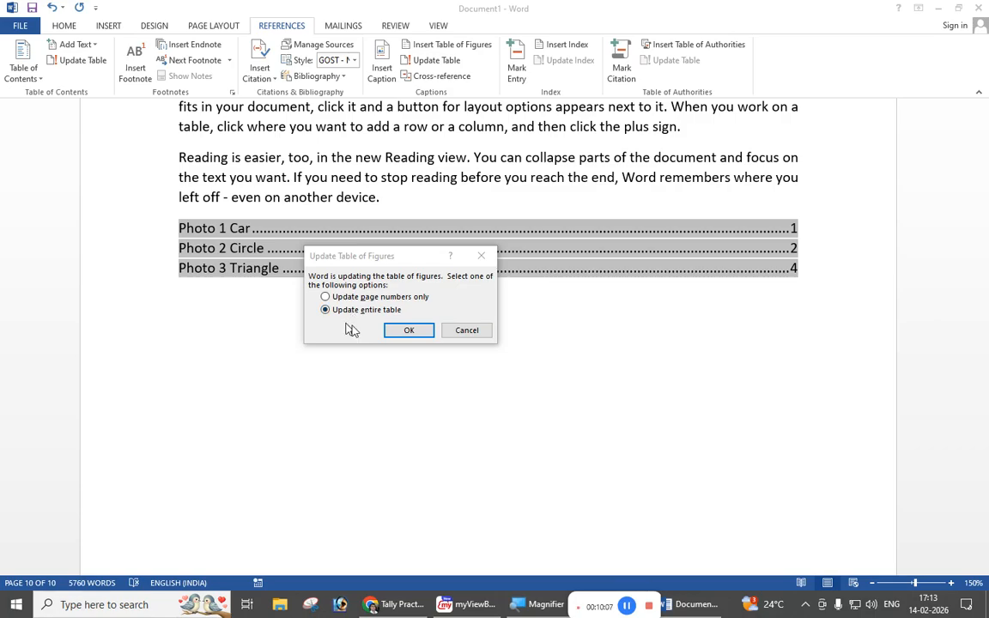
pyautogui.click(403, 334)
pyautogui.click(430, 276)
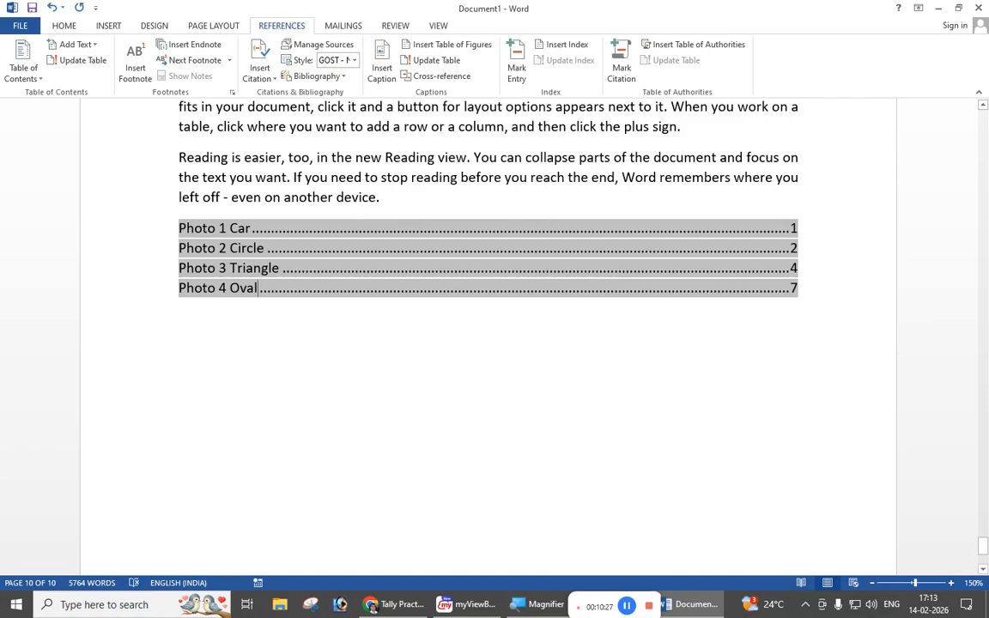
pyautogui.click(107, 26)
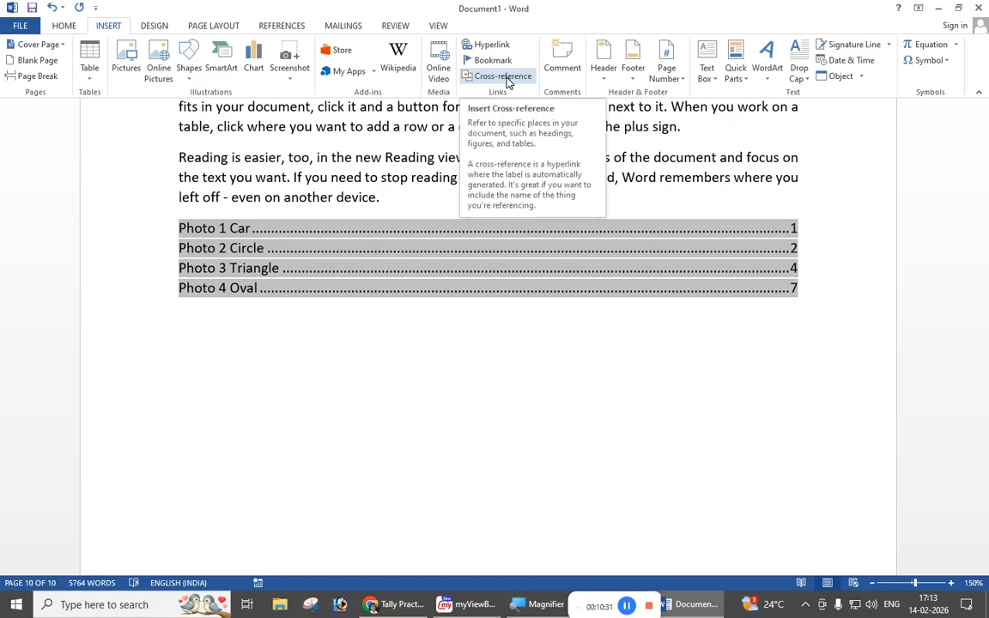
pyautogui.click(281, 26)
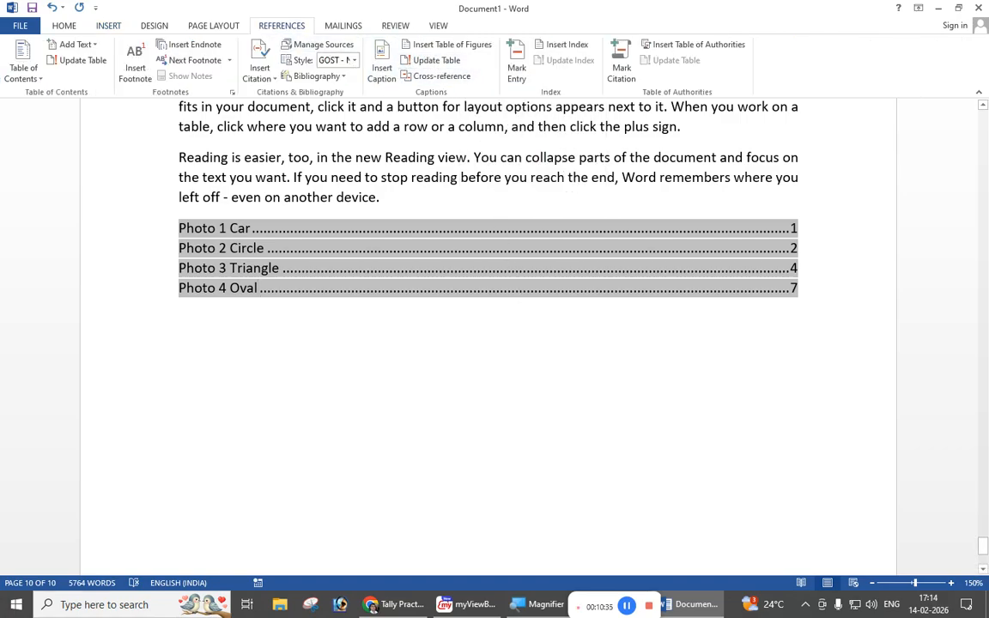
pyautogui.click(258, 288)
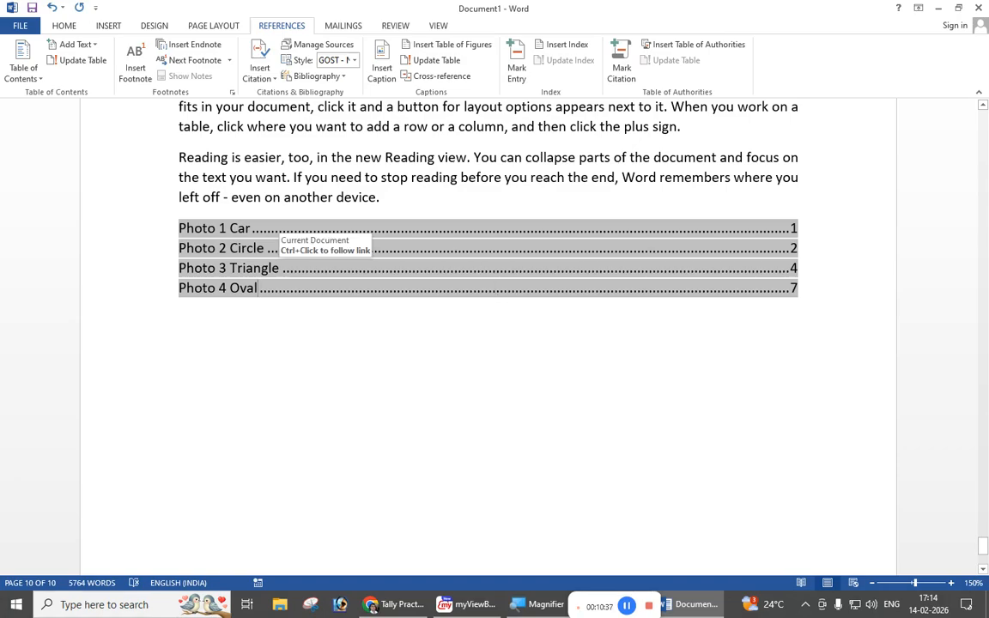